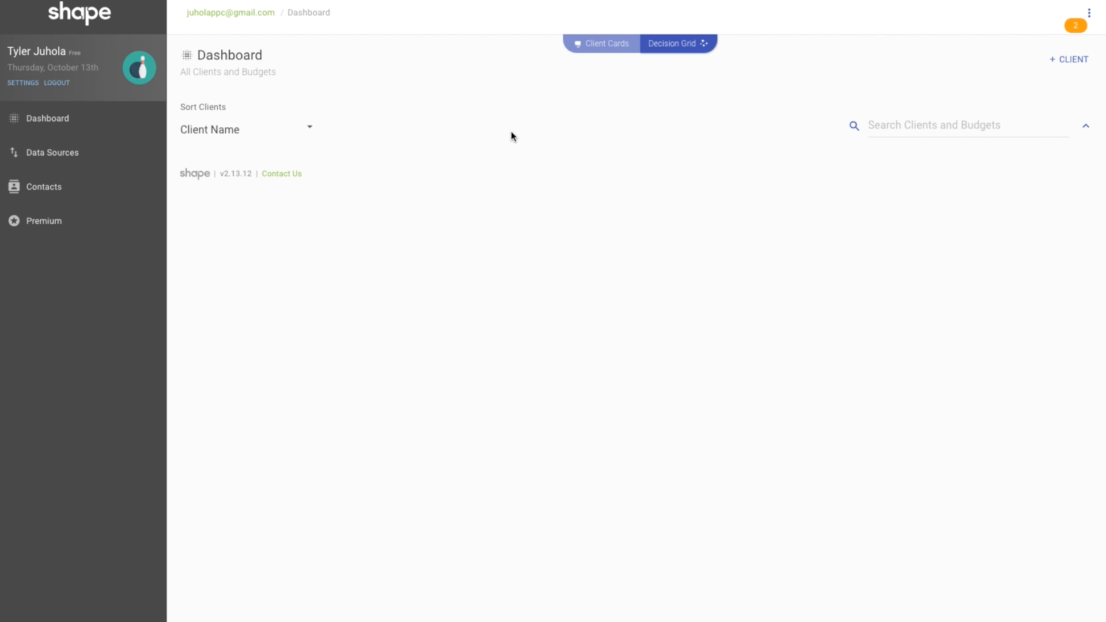
Review the linked Adwords, Bing and Facebook logins in the Data Sources section.
{"action": "left_click", "coordinate": [71, 151]}
{"action": "scroll", "coordinate": [436, 93], "scroll_direction": "down", "scroll_amount": 3}
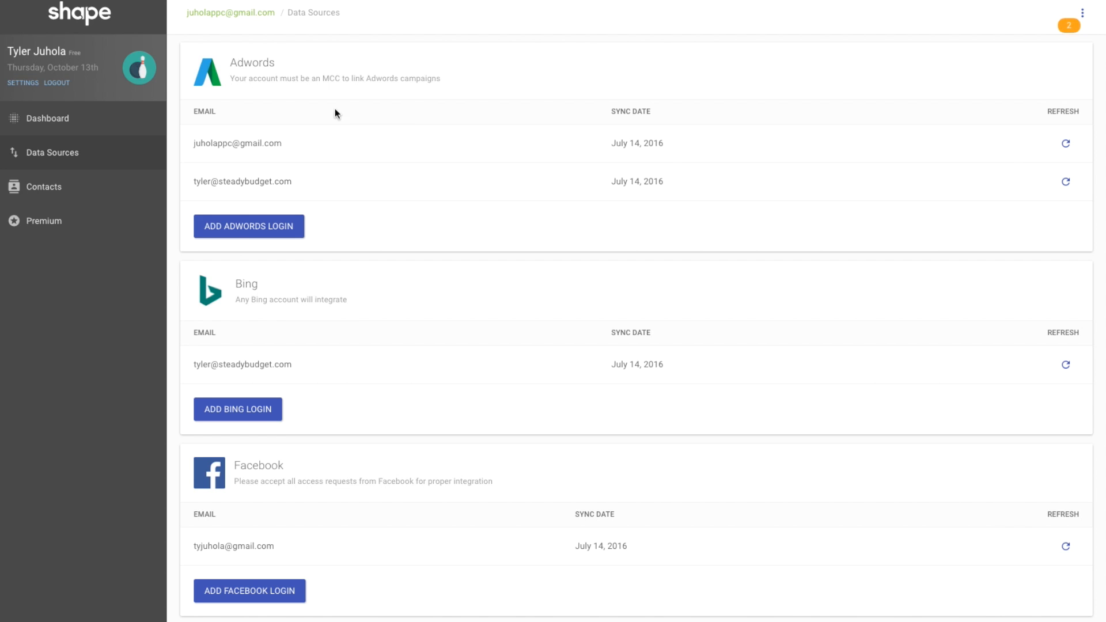
{"action": "scroll", "coordinate": [295, 123], "scroll_direction": "up", "scroll_amount": 2}
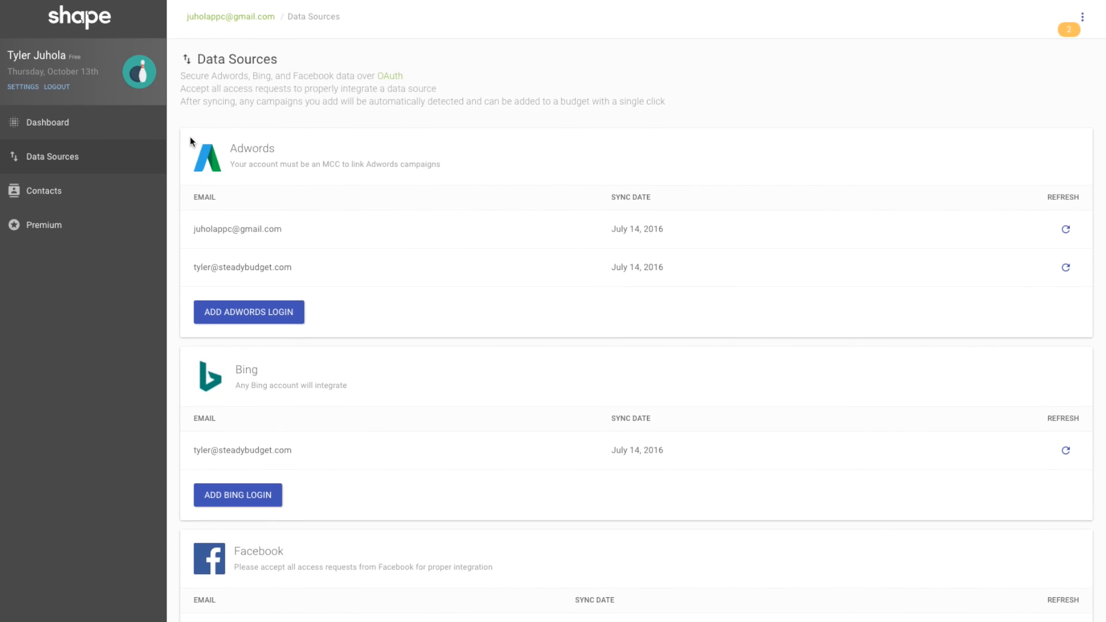
Create a client on the dashboard named Vandelay Industries with $ as its currency.
{"action": "left_click", "coordinate": [75, 120]}
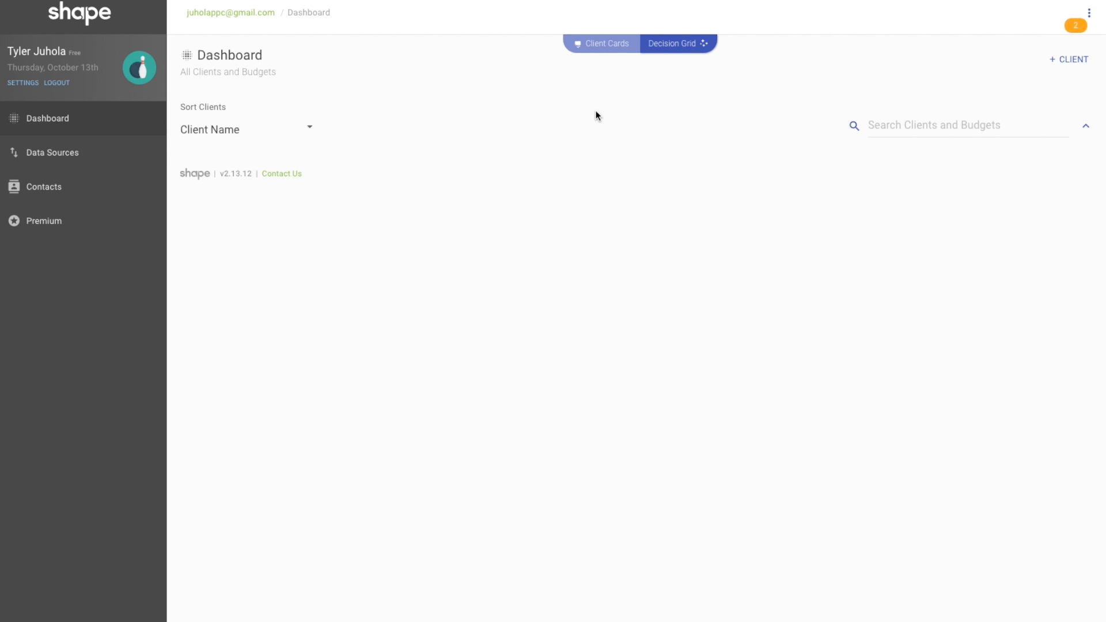
{"action": "left_click", "coordinate": [1067, 62]}
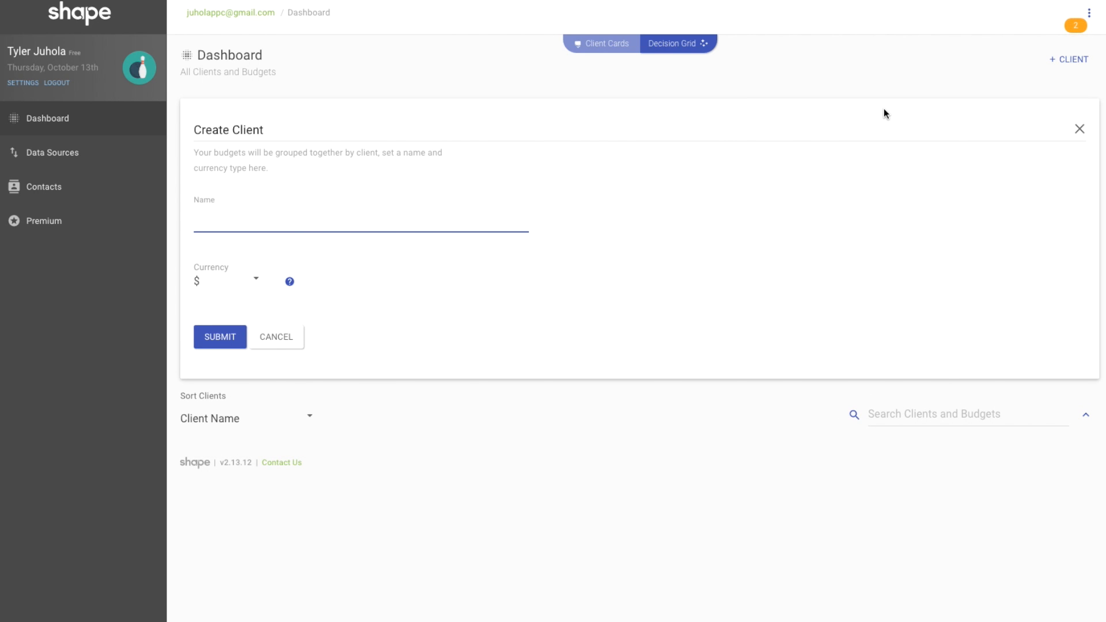
{"action": "type", "text": "Vandelay Industries"}
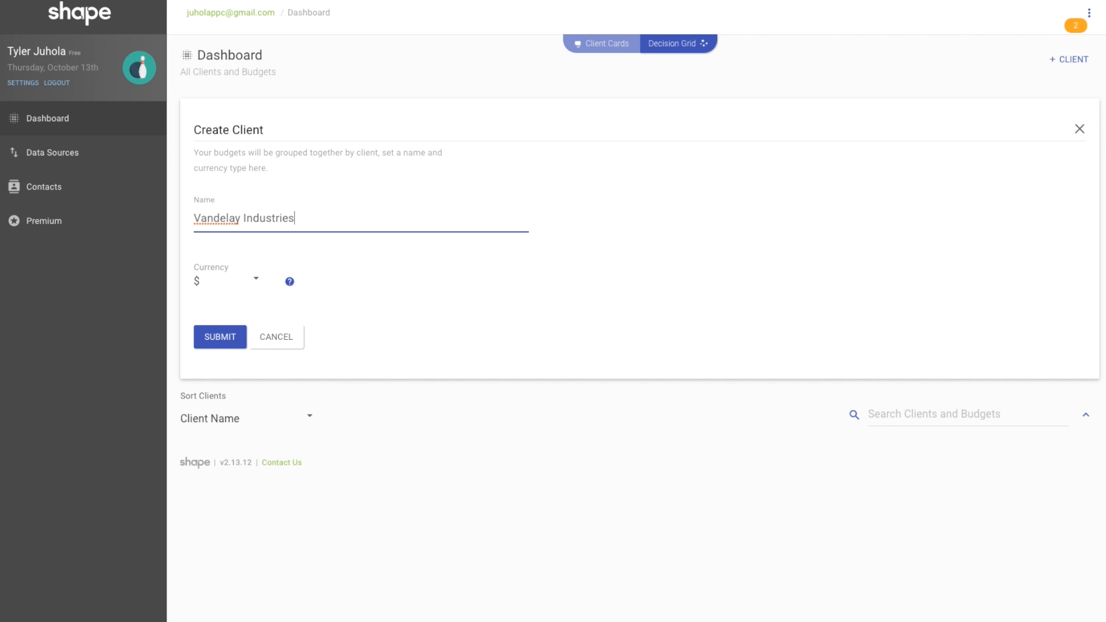
{"action": "left_click", "coordinate": [653, 279]}
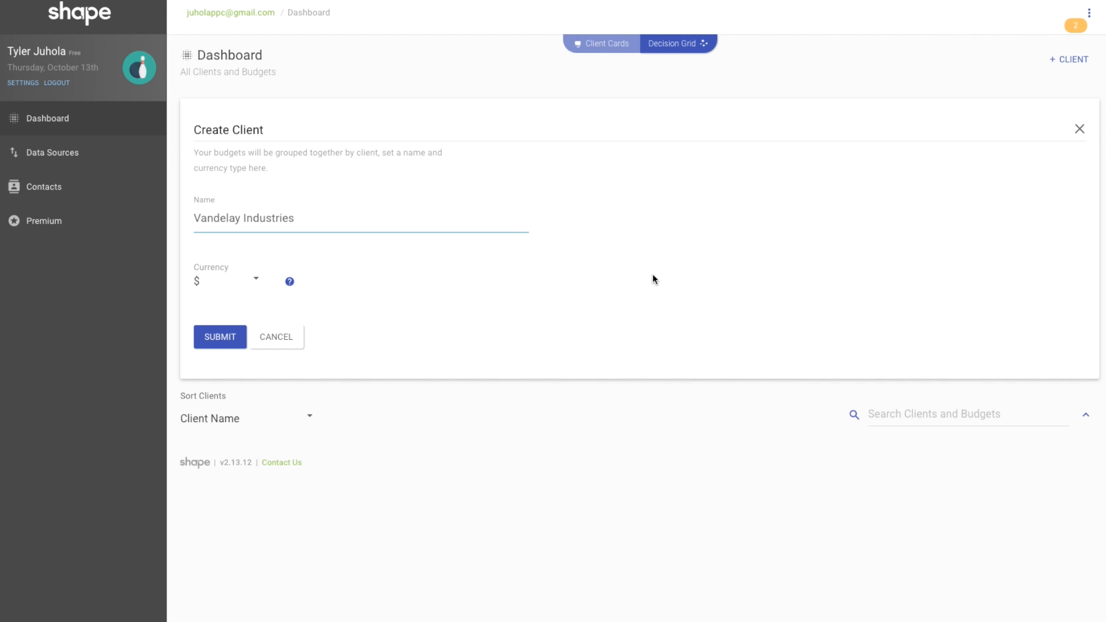
{"action": "left_click", "coordinate": [256, 282]}
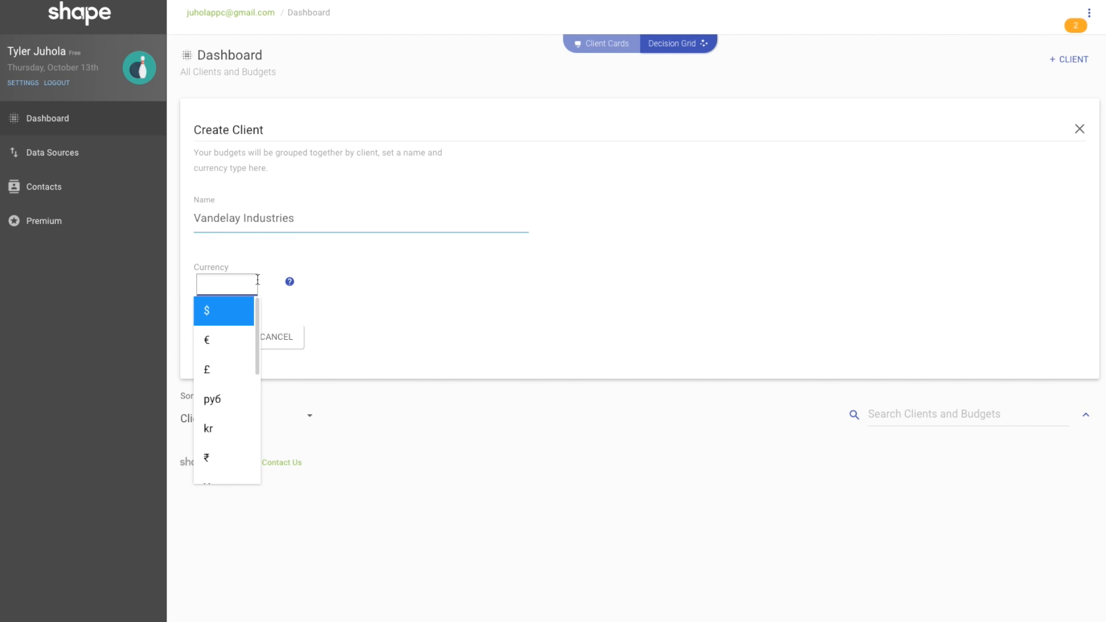
{"action": "left_click", "coordinate": [223, 313]}
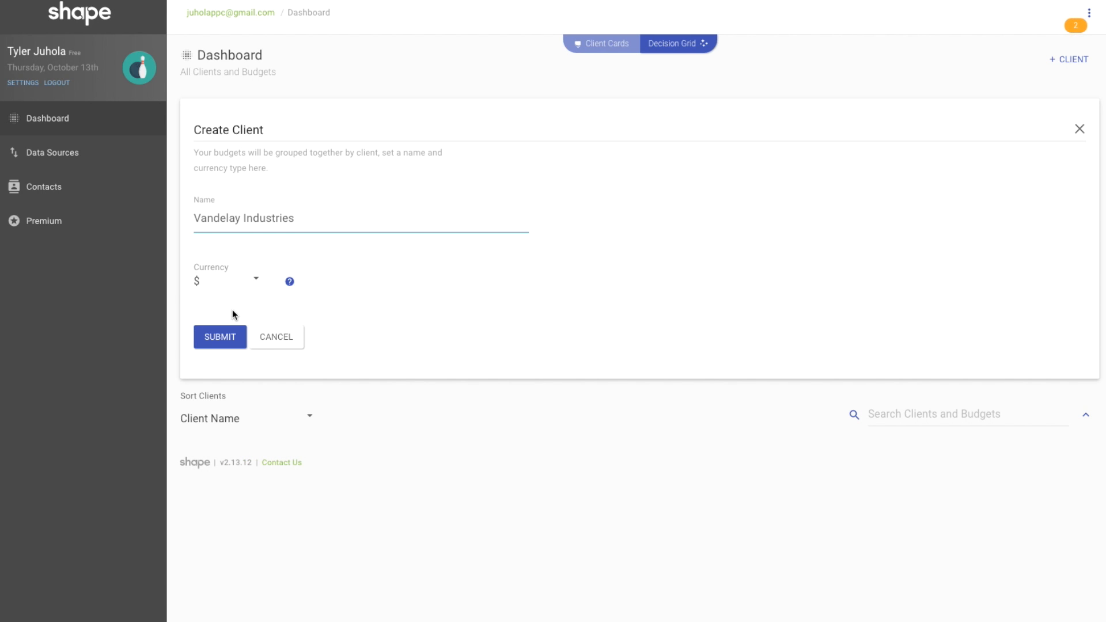
{"action": "left_click", "coordinate": [218, 338]}
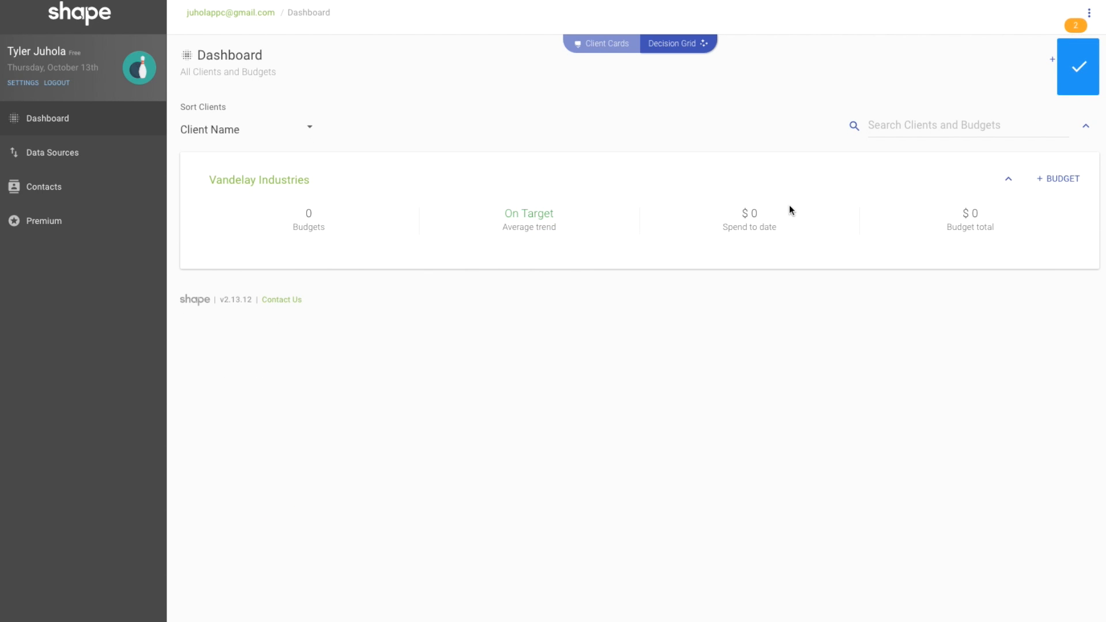
Start a new budget for Vandelay Industries named Long Matches with a budget amount of 1500.
{"action": "left_click", "coordinate": [1059, 179]}
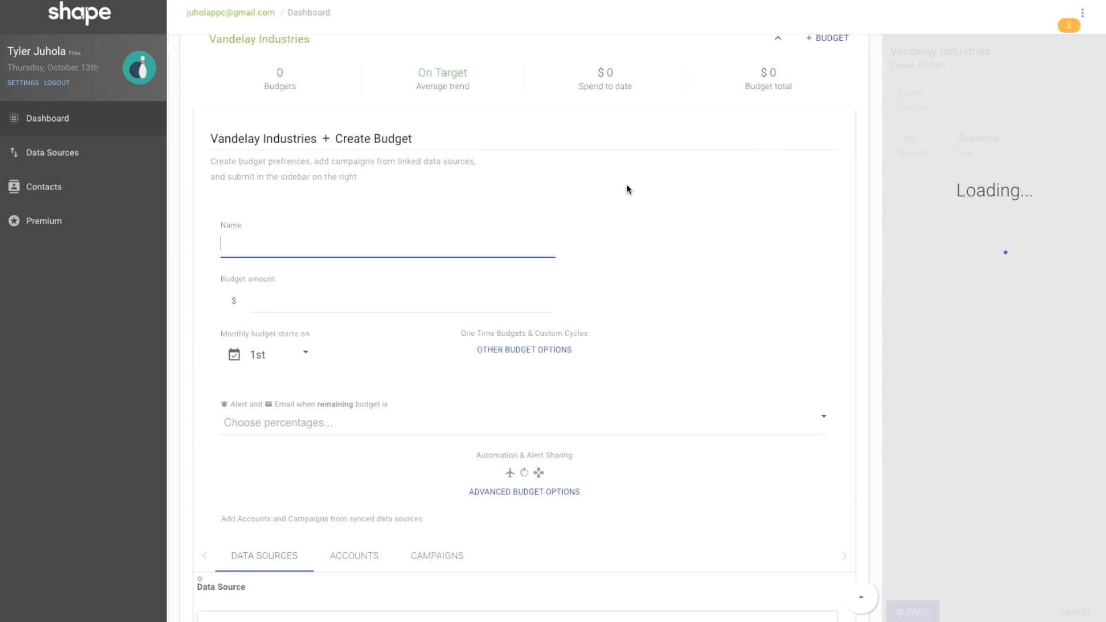
{"action": "left_click", "coordinate": [469, 225]}
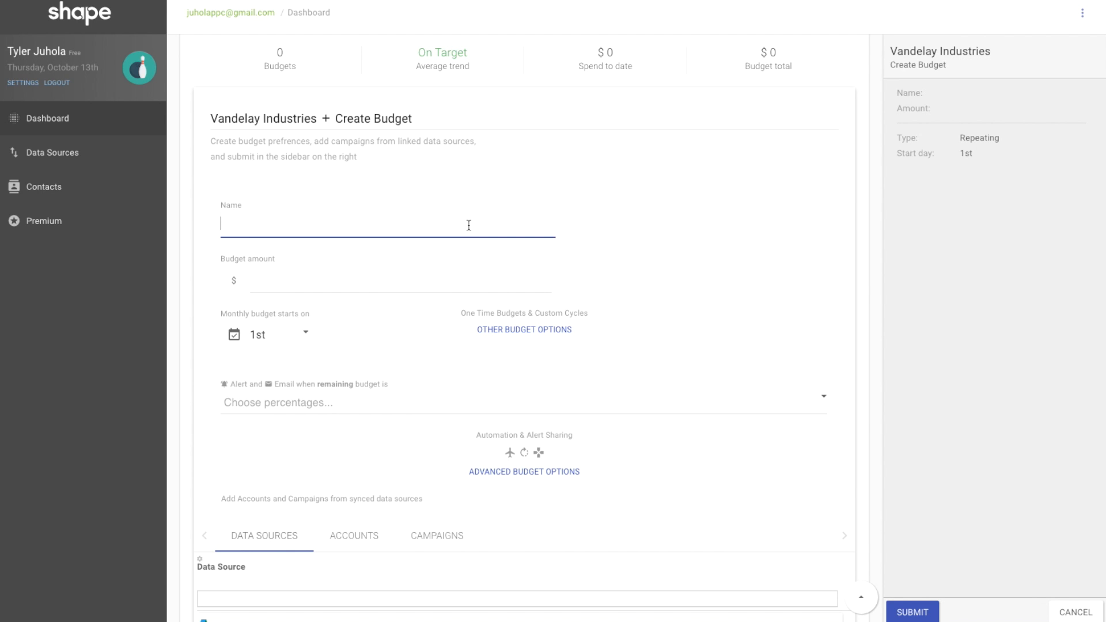
{"action": "type", "text": "Long Matches"}
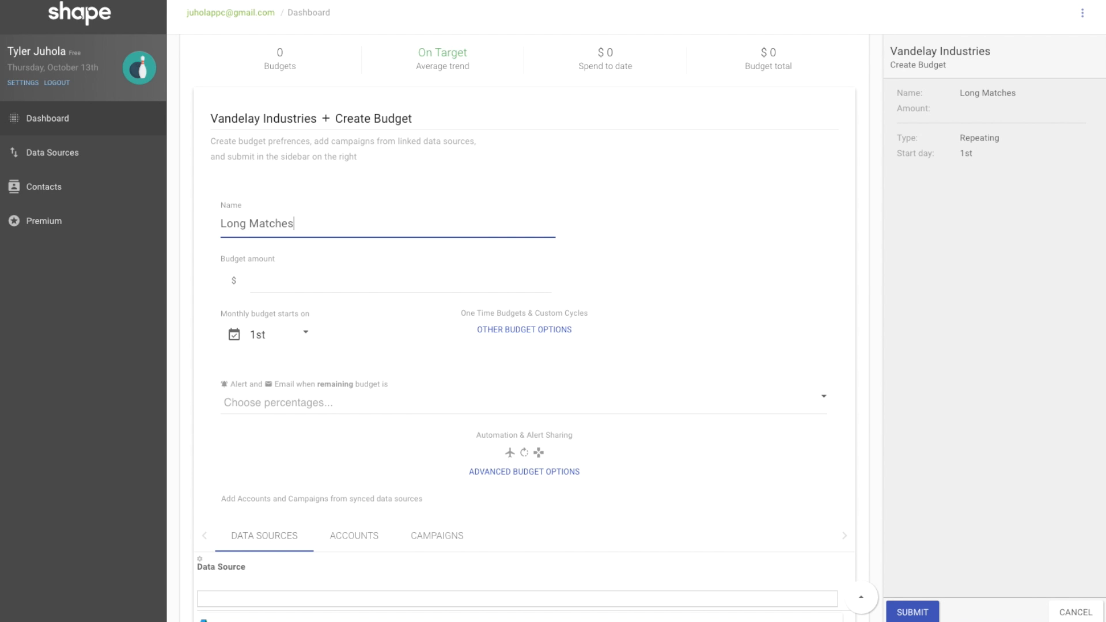
{"action": "left_click", "coordinate": [453, 284]}
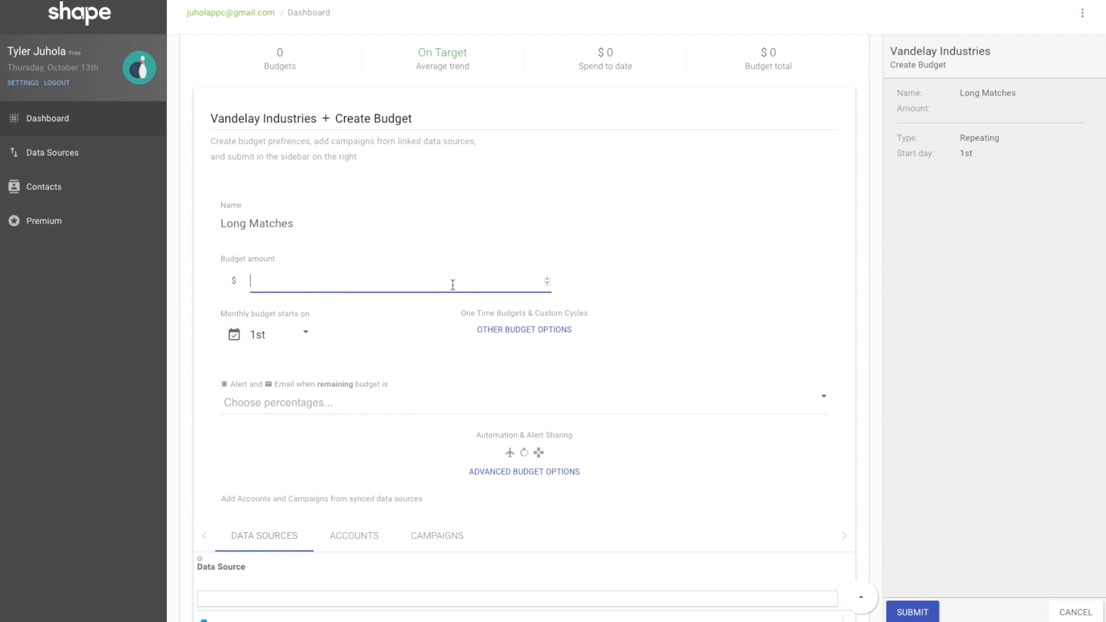
{"action": "type", "text": "1500"}
{"action": "left_click", "coordinate": [404, 317]}
Set the monthly budget to start on the 1st, and check the one-time and custom cycle options before restoring the default.
{"action": "scroll", "coordinate": [403, 318], "scroll_direction": "down", "scroll_amount": 1}
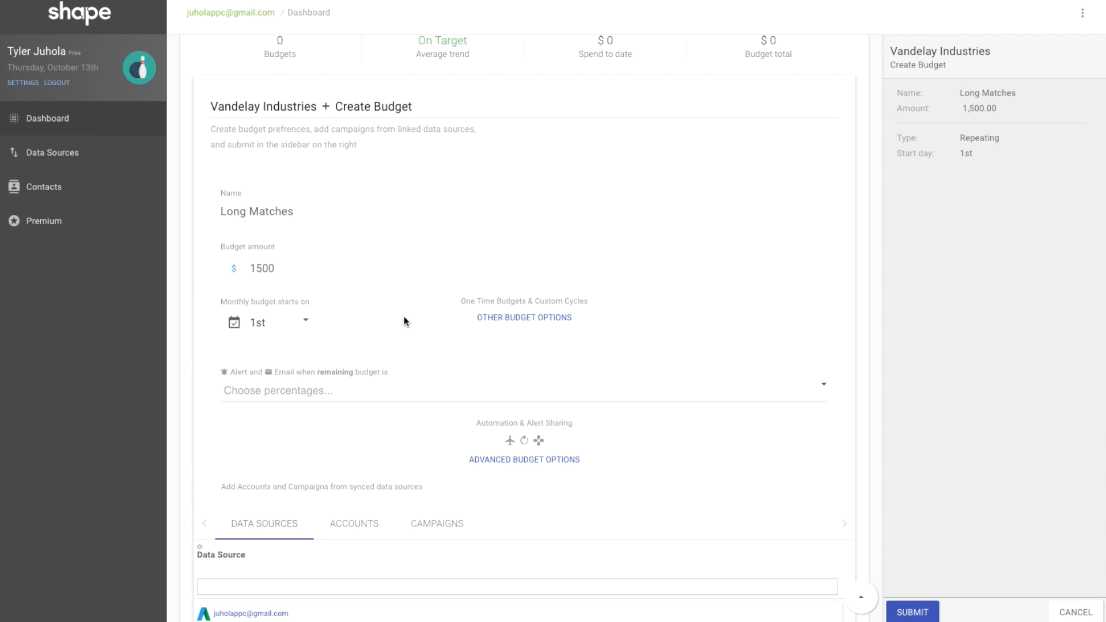
{"action": "left_click", "coordinate": [308, 326]}
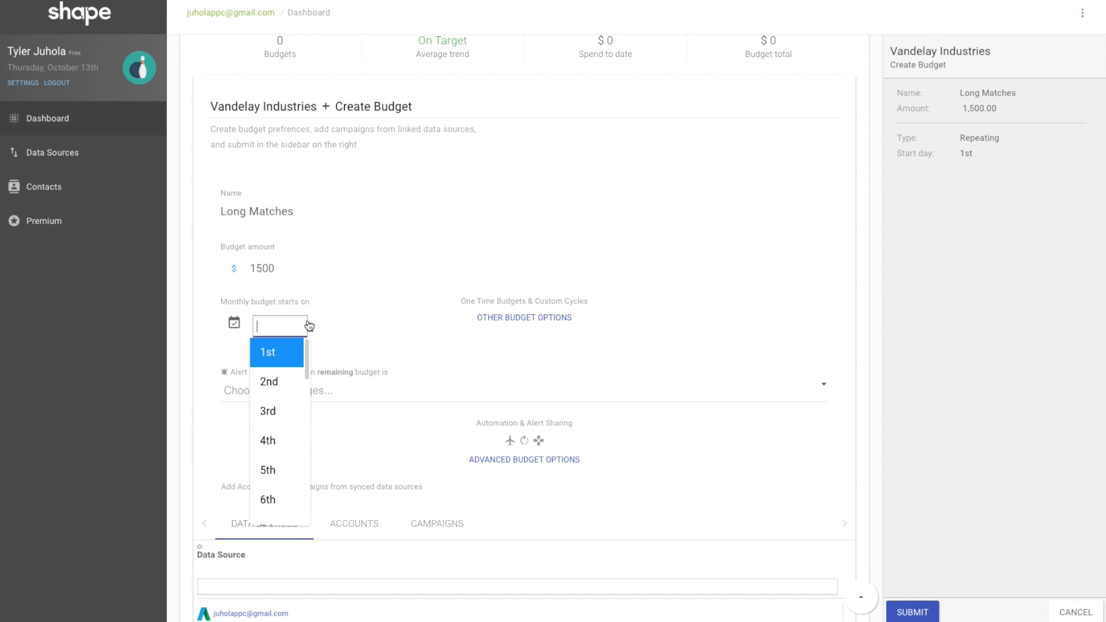
{"action": "left_click", "coordinate": [268, 352]}
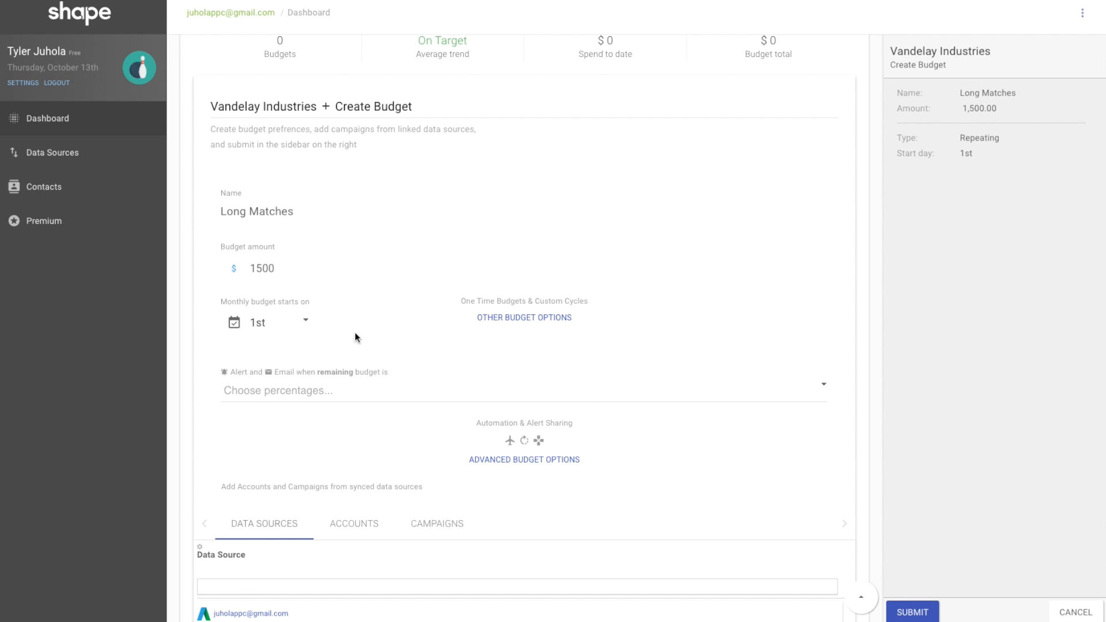
{"action": "left_click", "coordinate": [544, 321]}
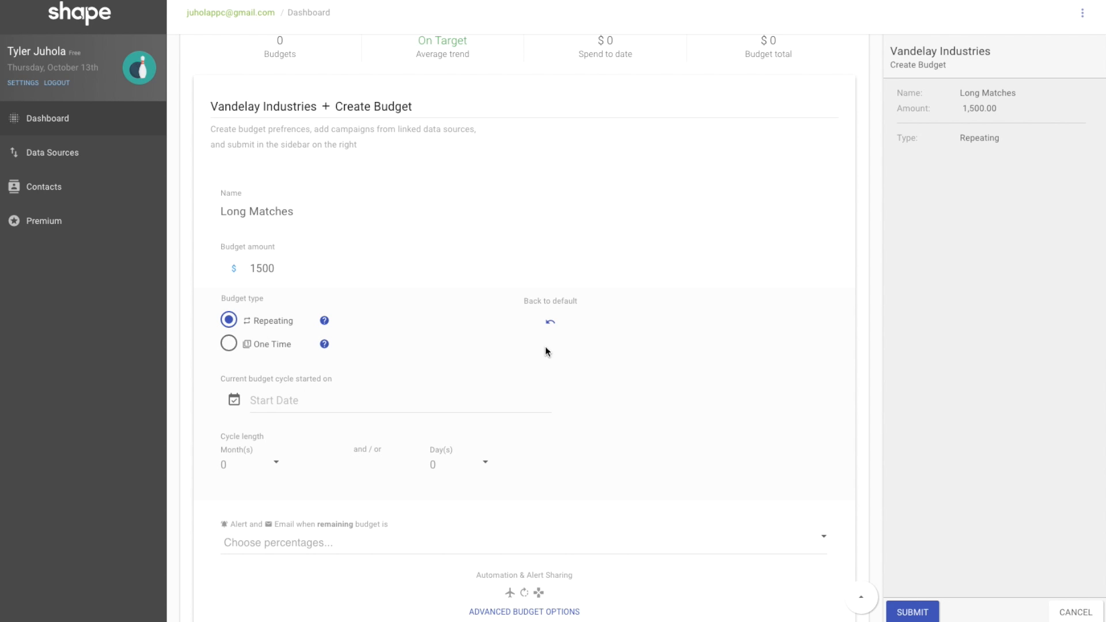
{"action": "left_click", "coordinate": [550, 324]}
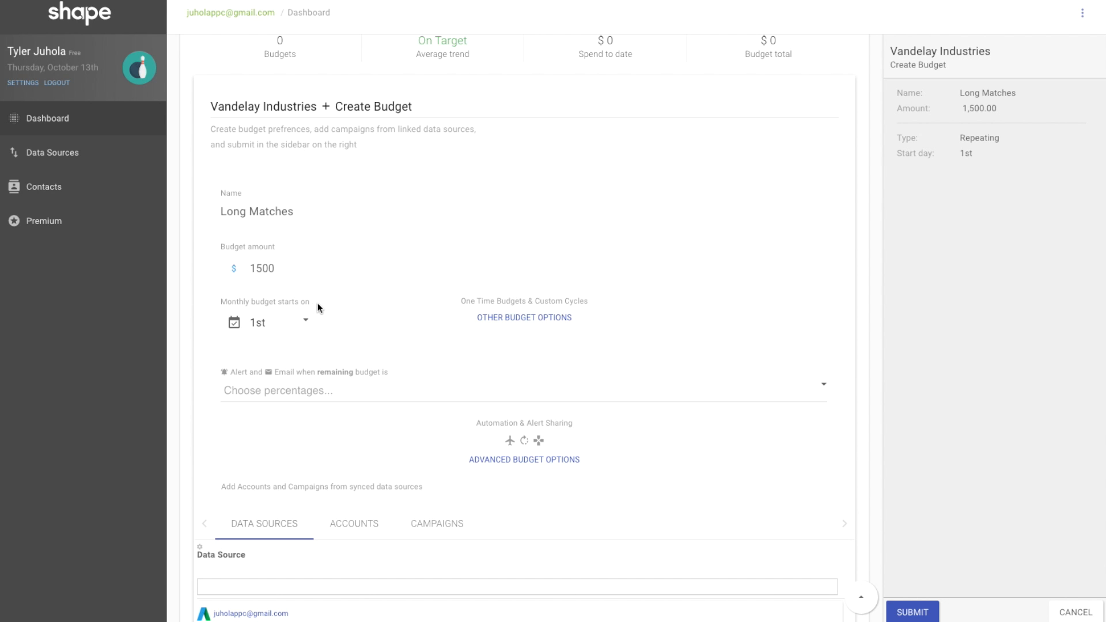
Add remaining-budget alerts at 50%, 20%, 10%, 5% and 1% to the budget.
{"action": "left_click", "coordinate": [312, 390]}
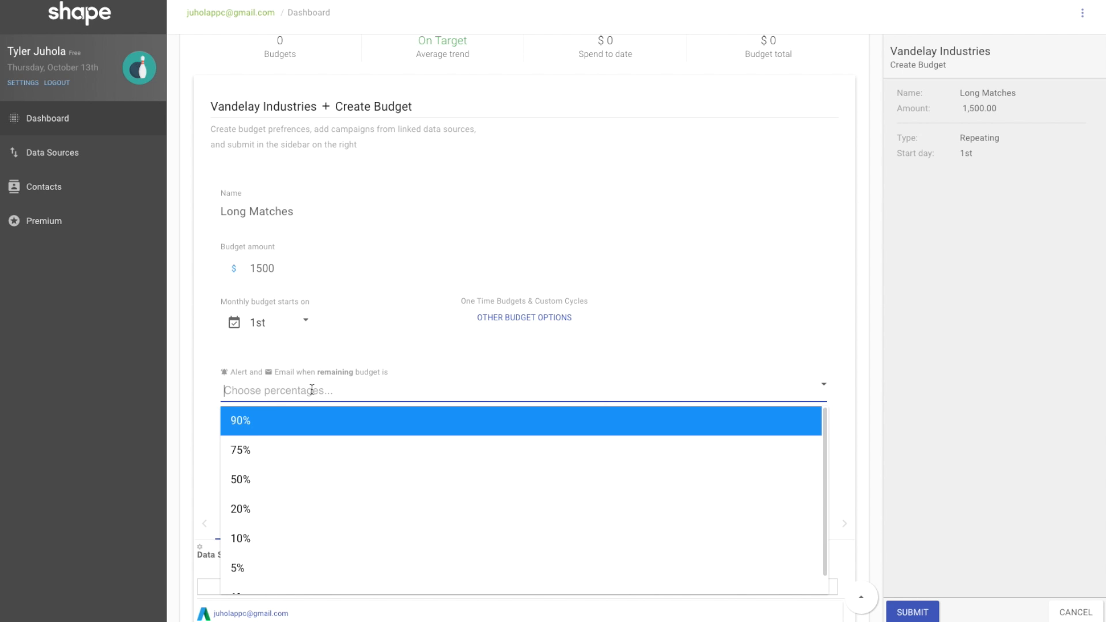
{"action": "left_click", "coordinate": [302, 484]}
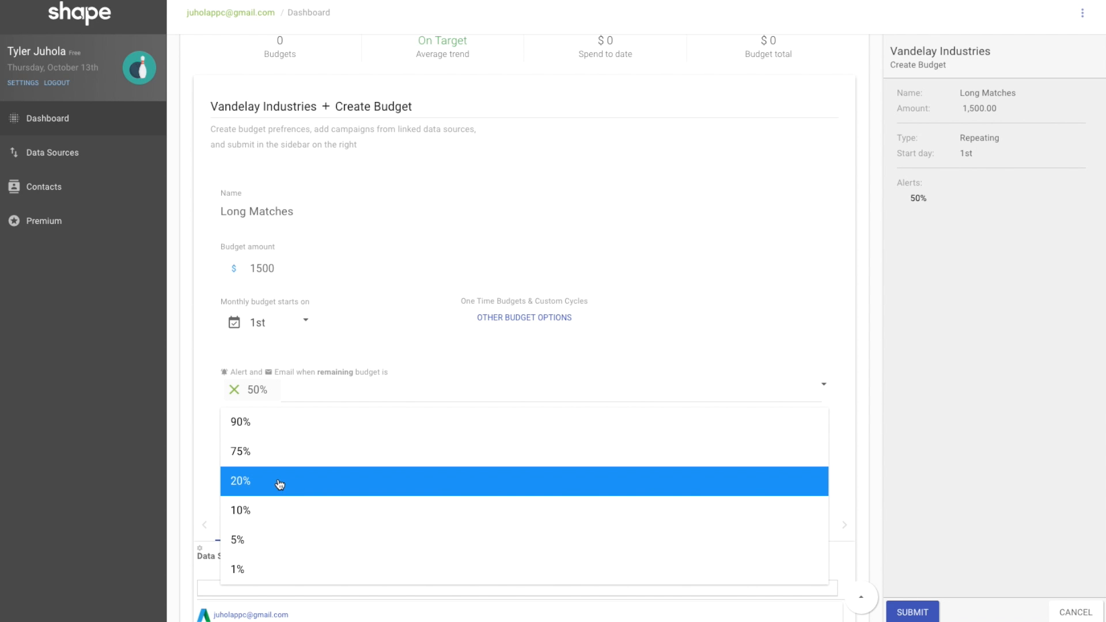
{"action": "left_click", "coordinate": [280, 484]}
{"action": "left_click", "coordinate": [280, 484]}
{"action": "left_click", "coordinate": [280, 484]}
{"action": "left_click", "coordinate": [280, 485]}
{"action": "left_click", "coordinate": [195, 465]}
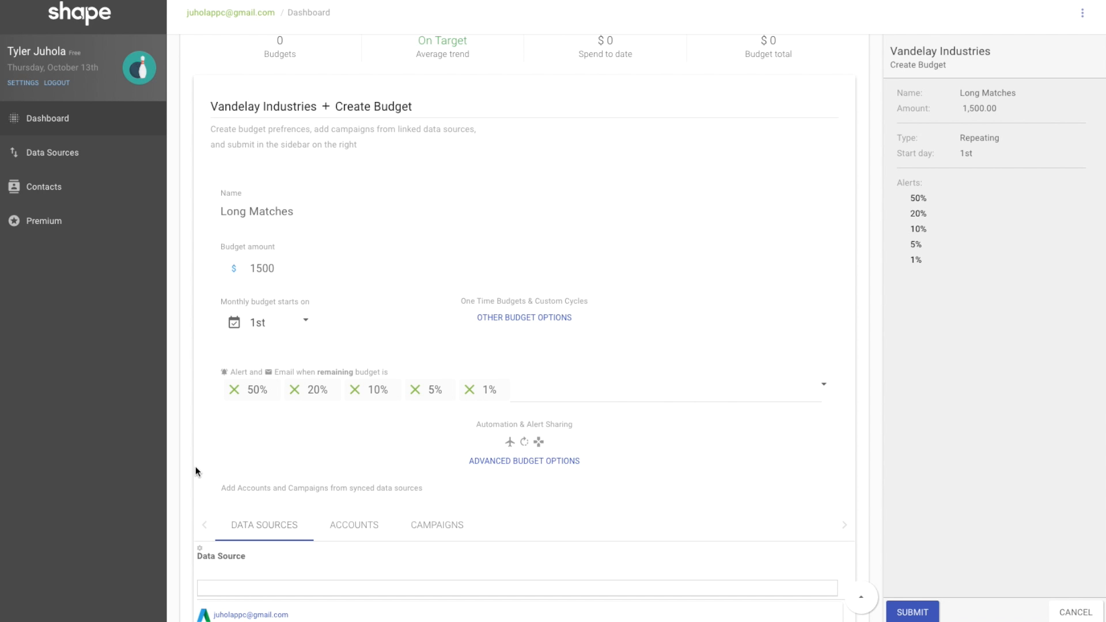
Show the advanced budget options, and try enabling AutoPilot before disabling it again.
{"action": "left_click", "coordinate": [556, 462]}
{"action": "scroll", "coordinate": [617, 429], "scroll_direction": "down", "scroll_amount": 3}
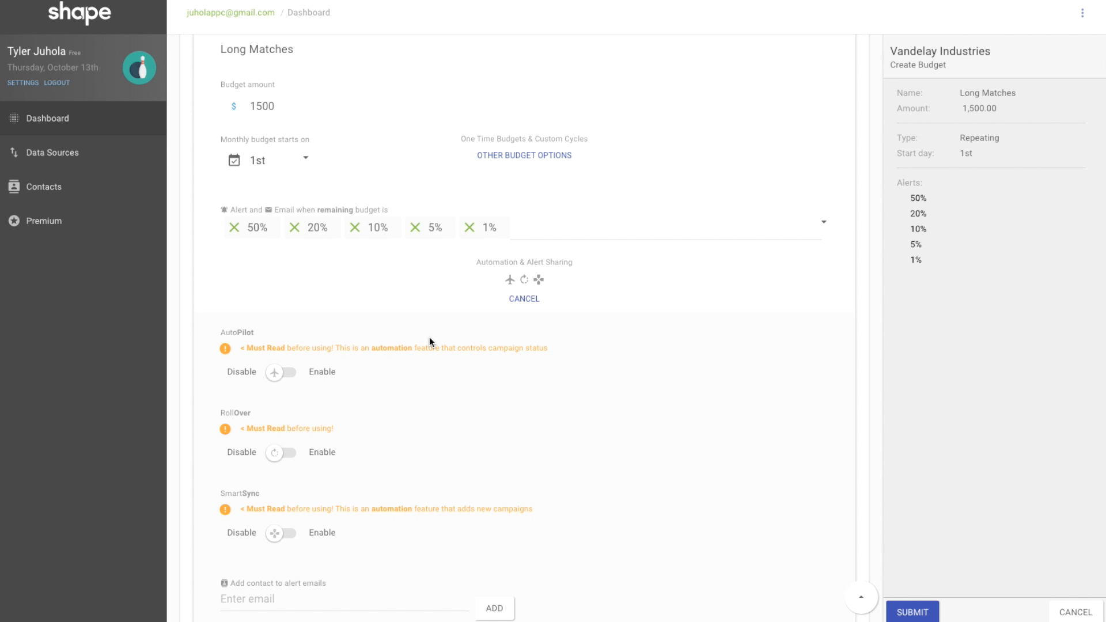
{"action": "left_click", "coordinate": [279, 373]}
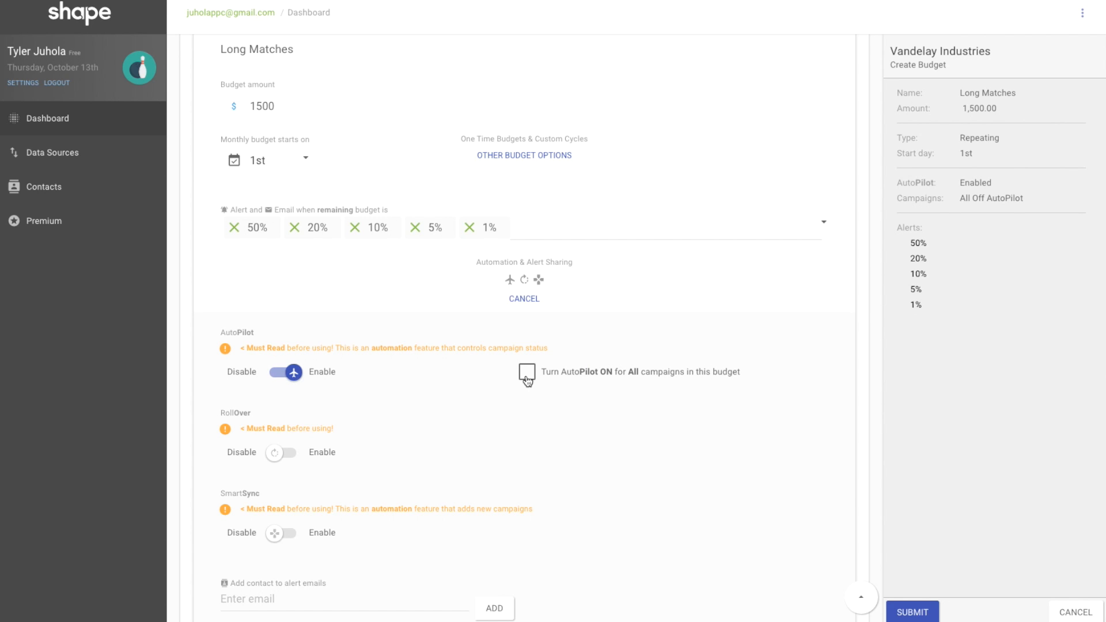
{"action": "left_click", "coordinate": [285, 373]}
Enable RollOver for the budget and clear the rollover amount for this cycle.
{"action": "scroll", "coordinate": [354, 351], "scroll_direction": "down", "scroll_amount": 1}
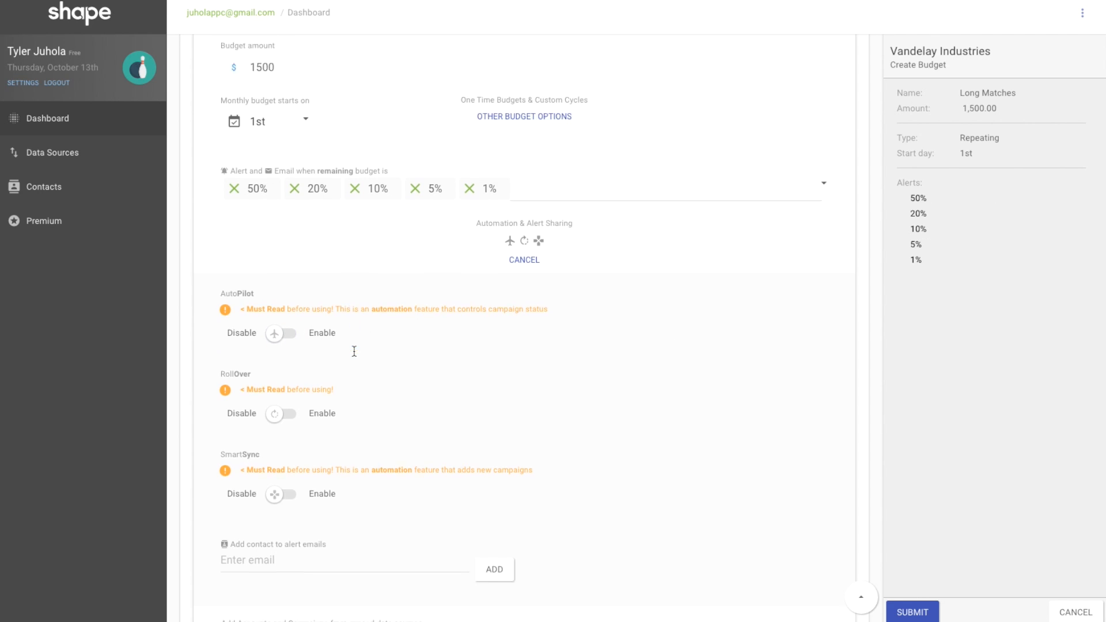
{"action": "scroll", "coordinate": [355, 352], "scroll_direction": "down", "scroll_amount": 2}
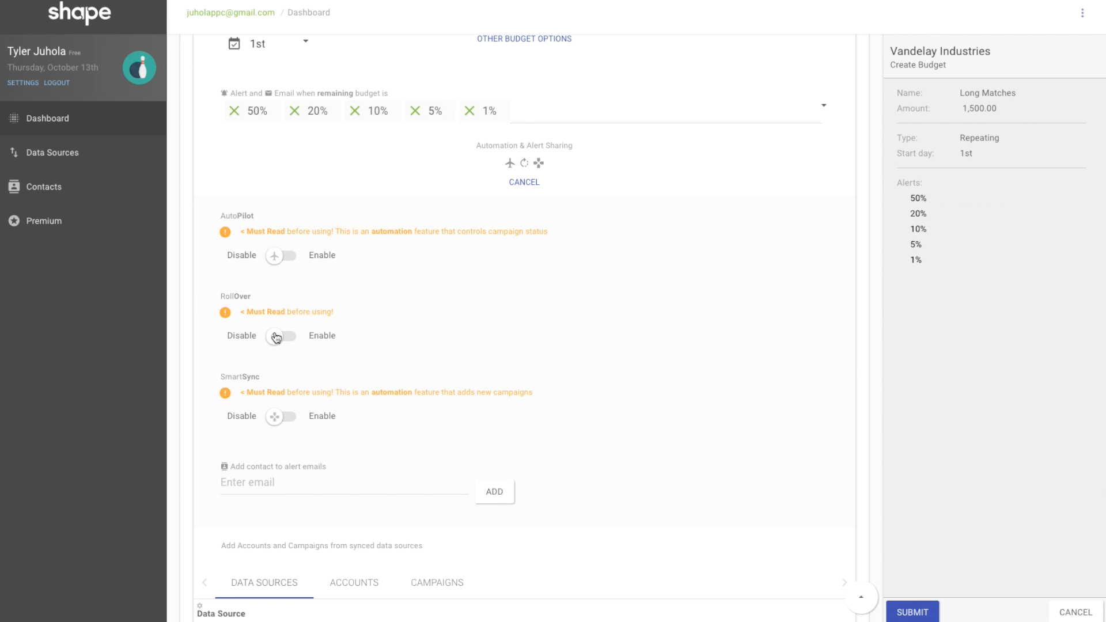
{"action": "left_click", "coordinate": [277, 337]}
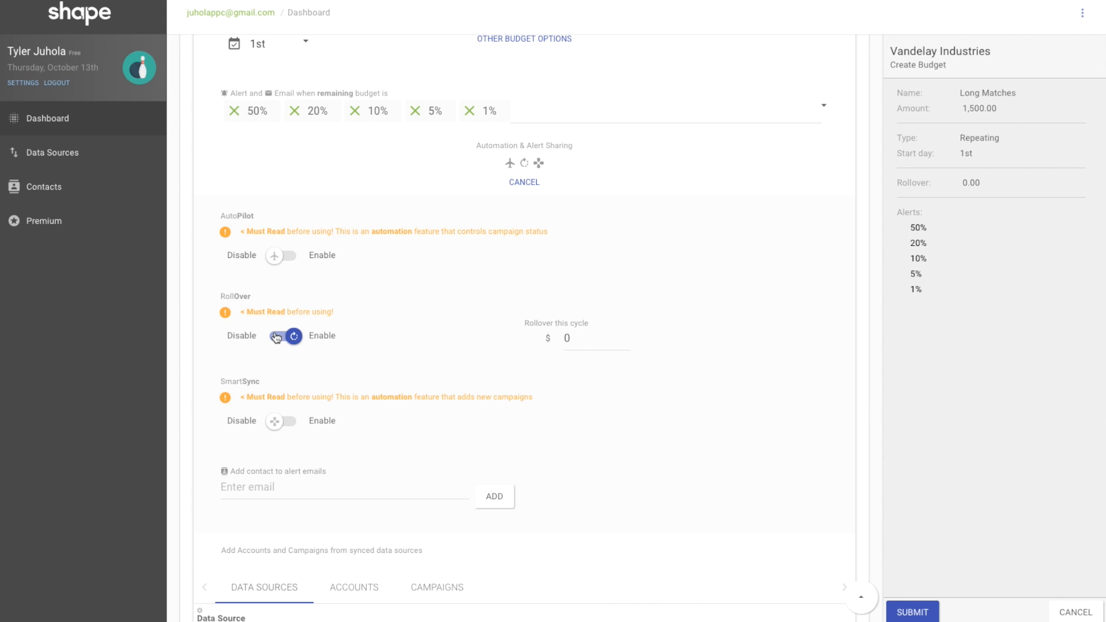
{"action": "left_click", "coordinate": [576, 340]}
{"action": "key", "text": "BackSpace"}
{"action": "type", "text": "150"}
{"action": "key", "text": "BackSpace"}
{"action": "key", "text": "BackSpace"}
{"action": "key", "text": "BackSpace"}
Set the rollover amount for this cycle to -236.
{"action": "type", "text": "-236"}
Try enabling SmartSync for the budget, and disable it again.
{"action": "scroll", "coordinate": [407, 376], "scroll_direction": "down", "scroll_amount": 1}
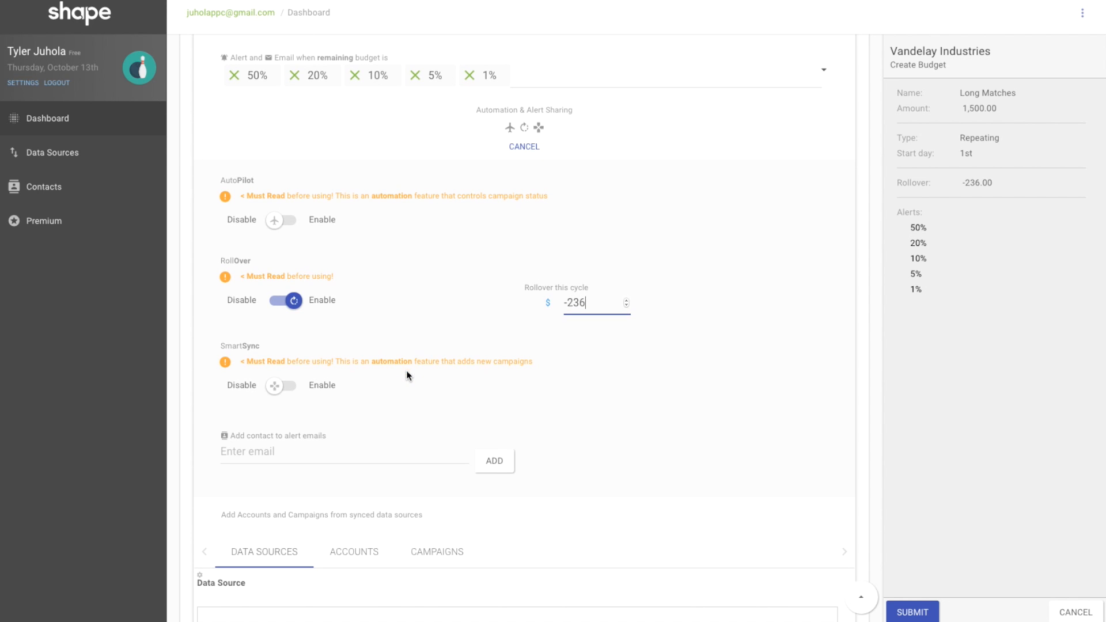
{"action": "left_click", "coordinate": [274, 389]}
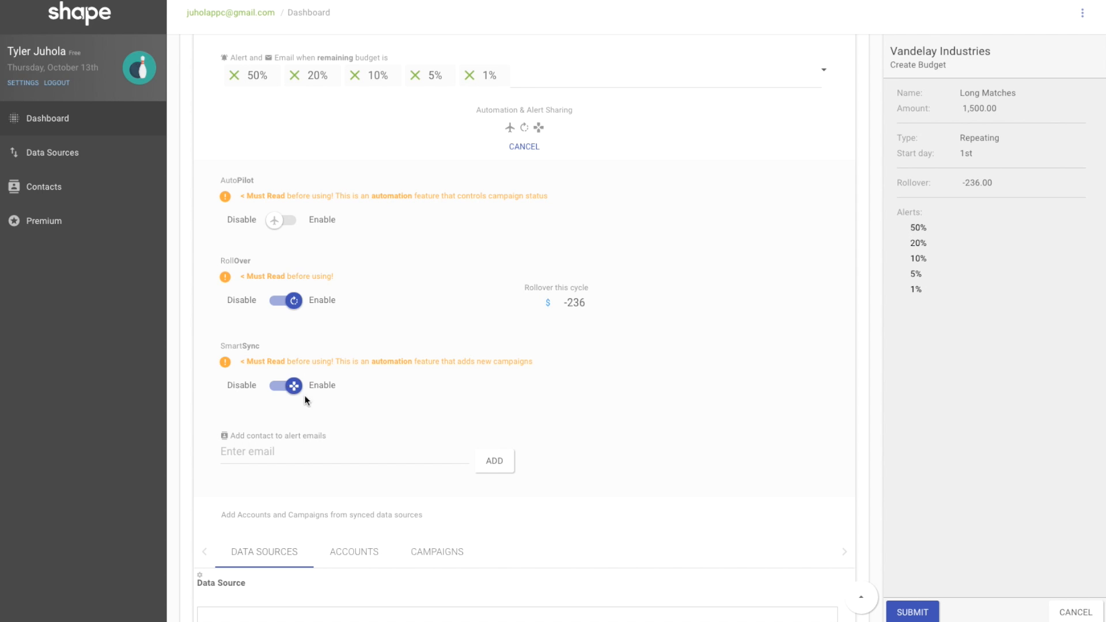
{"action": "left_click", "coordinate": [294, 386]}
Examine the alert email contact option, the chosen alert percentages and the list of synced data sources for adding campaigns.
{"action": "scroll", "coordinate": [223, 394], "scroll_direction": "down", "scroll_amount": 1}
{"action": "left_click", "coordinate": [279, 393]}
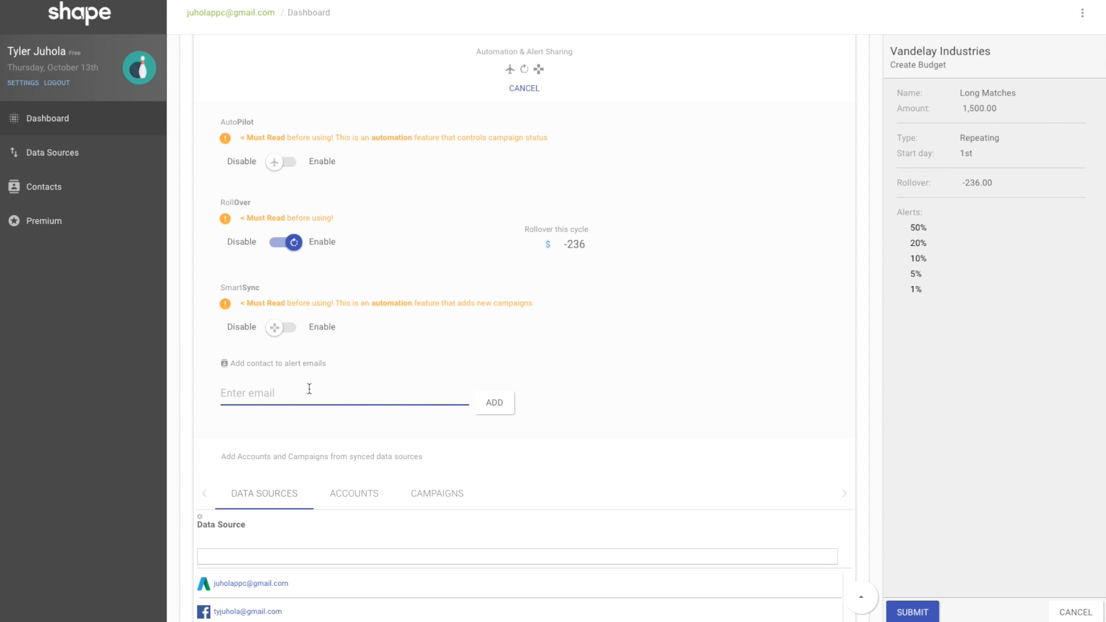
{"action": "scroll", "coordinate": [352, 374], "scroll_direction": "up", "scroll_amount": 3}
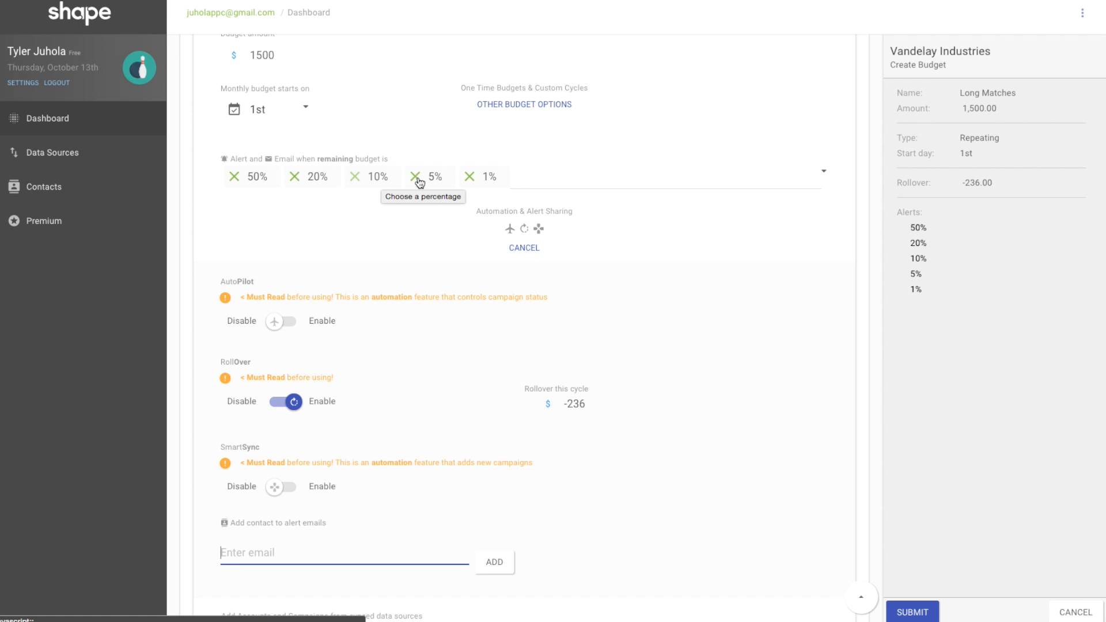
{"action": "scroll", "coordinate": [410, 253], "scroll_direction": "down", "scroll_amount": 1}
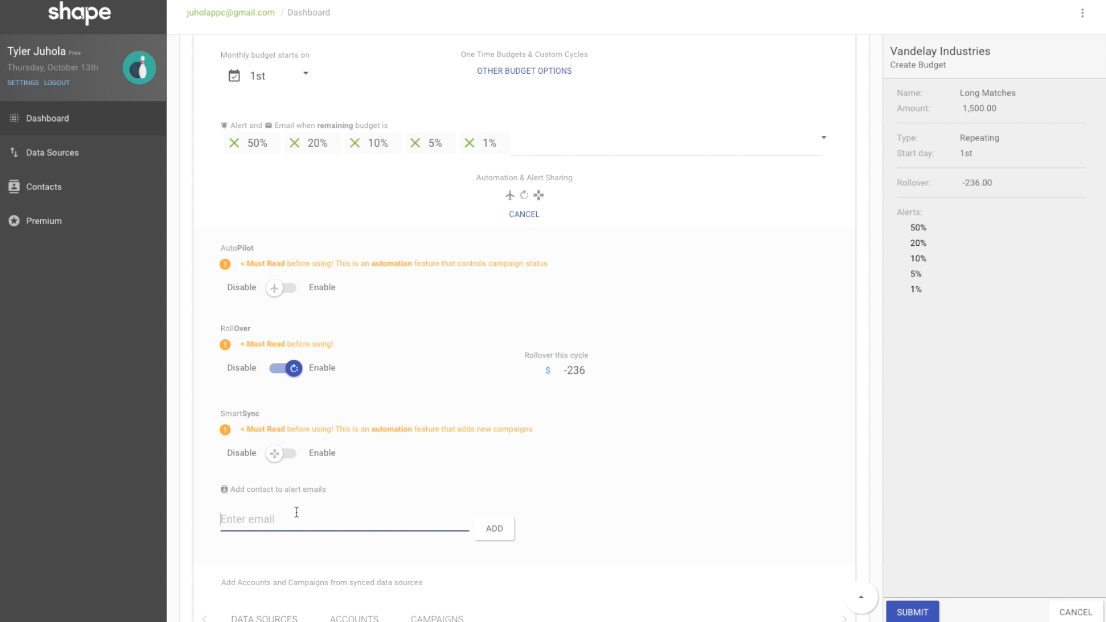
{"action": "scroll", "coordinate": [296, 512], "scroll_direction": "down", "scroll_amount": 1}
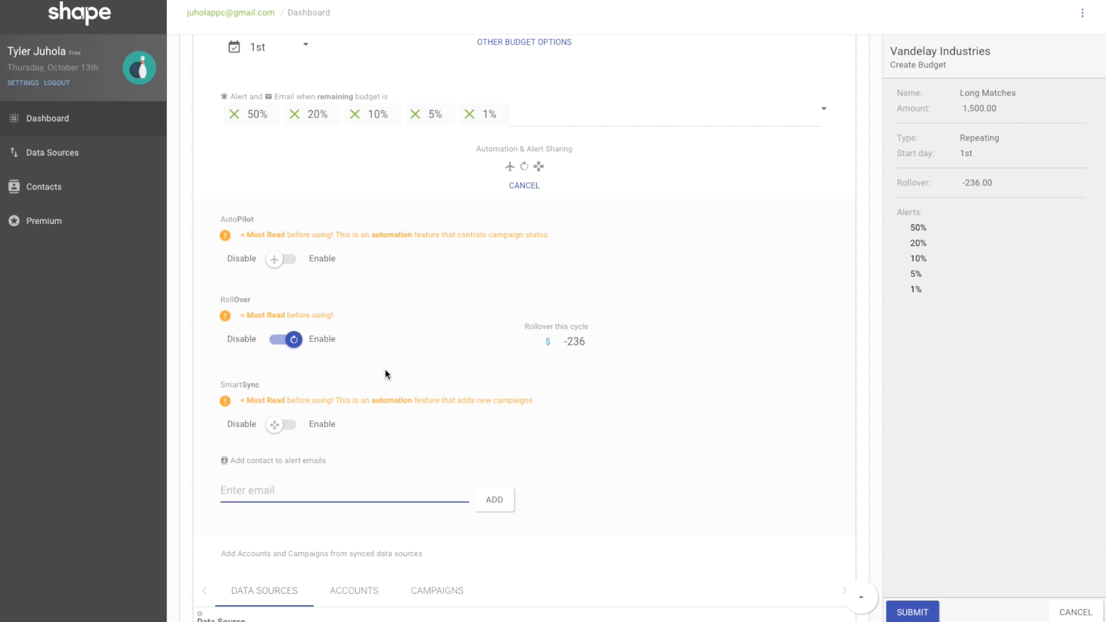
{"action": "scroll", "coordinate": [385, 373], "scroll_direction": "down", "scroll_amount": 3}
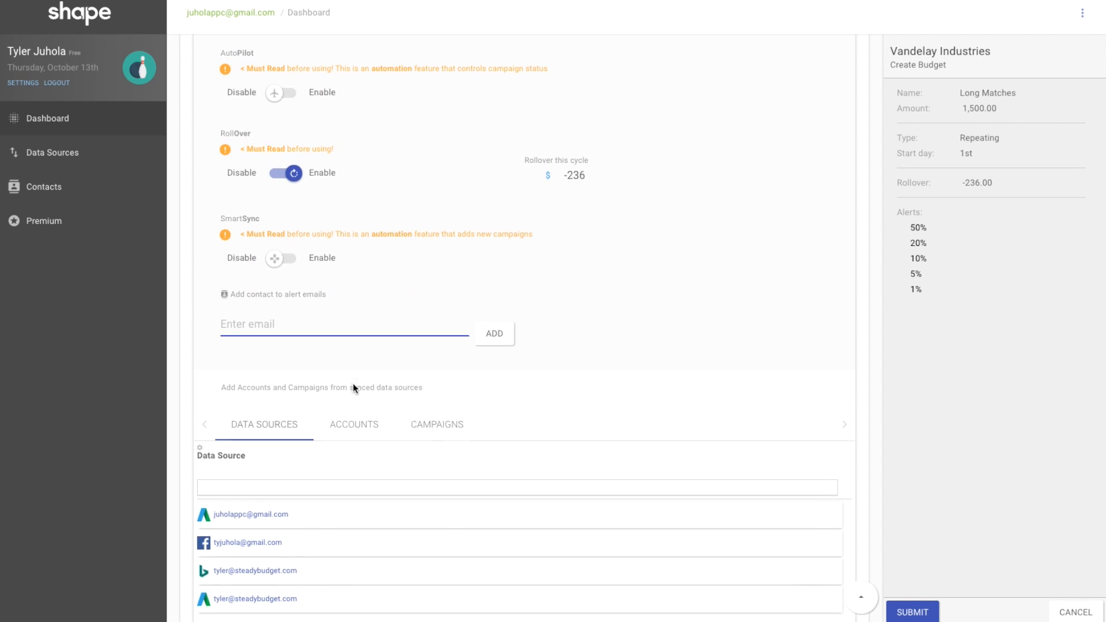
{"action": "scroll", "coordinate": [354, 388], "scroll_direction": "down", "scroll_amount": 1}
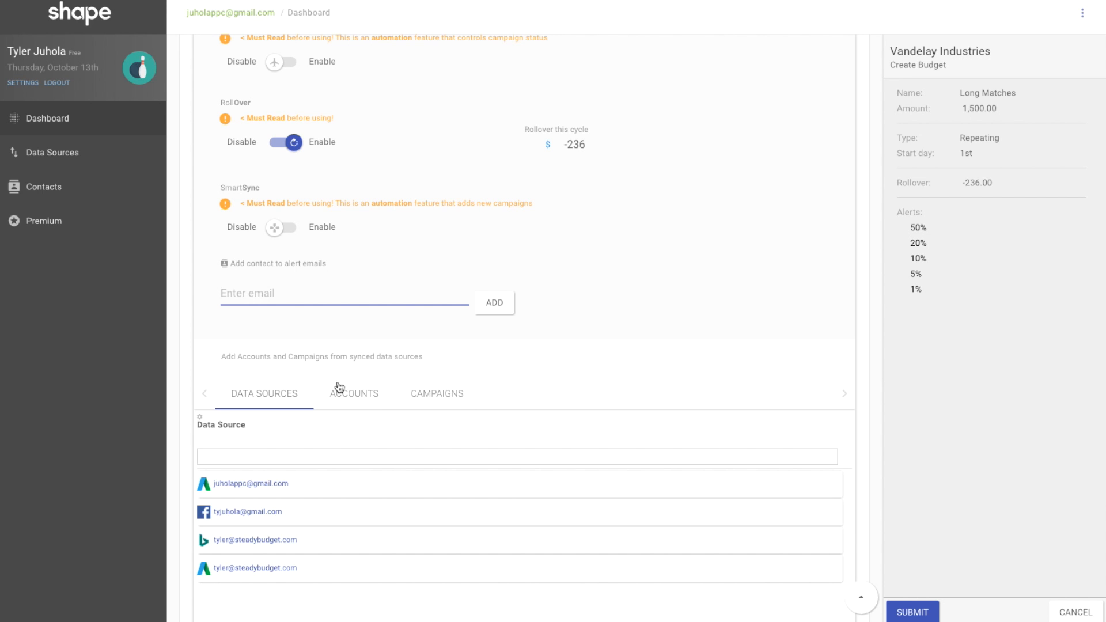
{"action": "scroll", "coordinate": [177, 375], "scroll_direction": "down", "scroll_amount": 2}
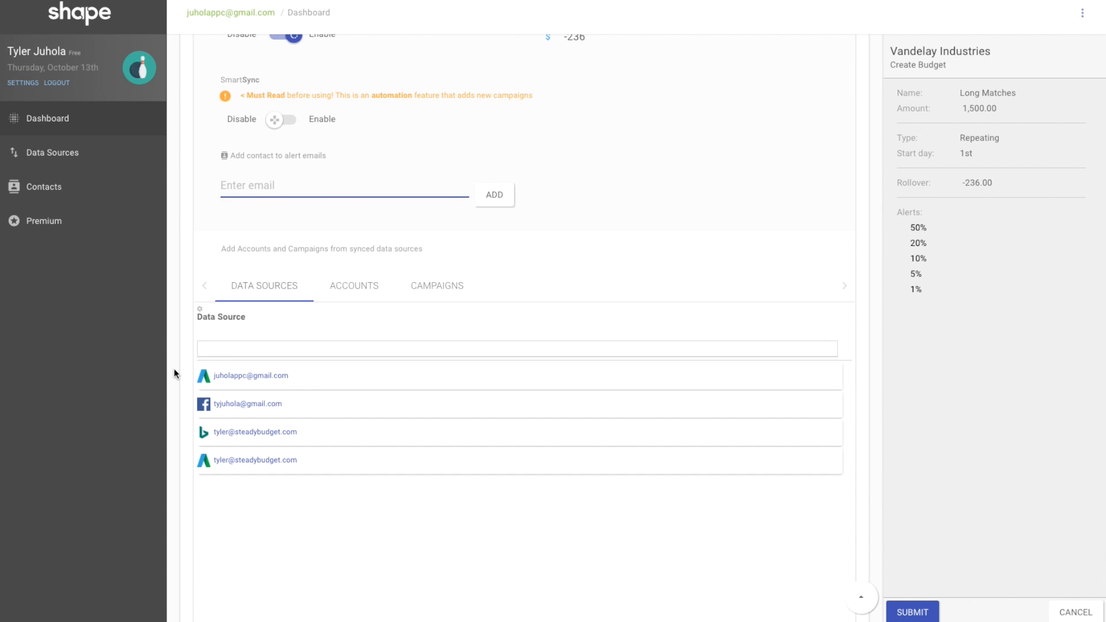
Add the 082316_Retargeting campaign from the Facebook data source's Bitsbox Ads account, filtering campaigns by "retar".
{"action": "left_click", "coordinate": [237, 408]}
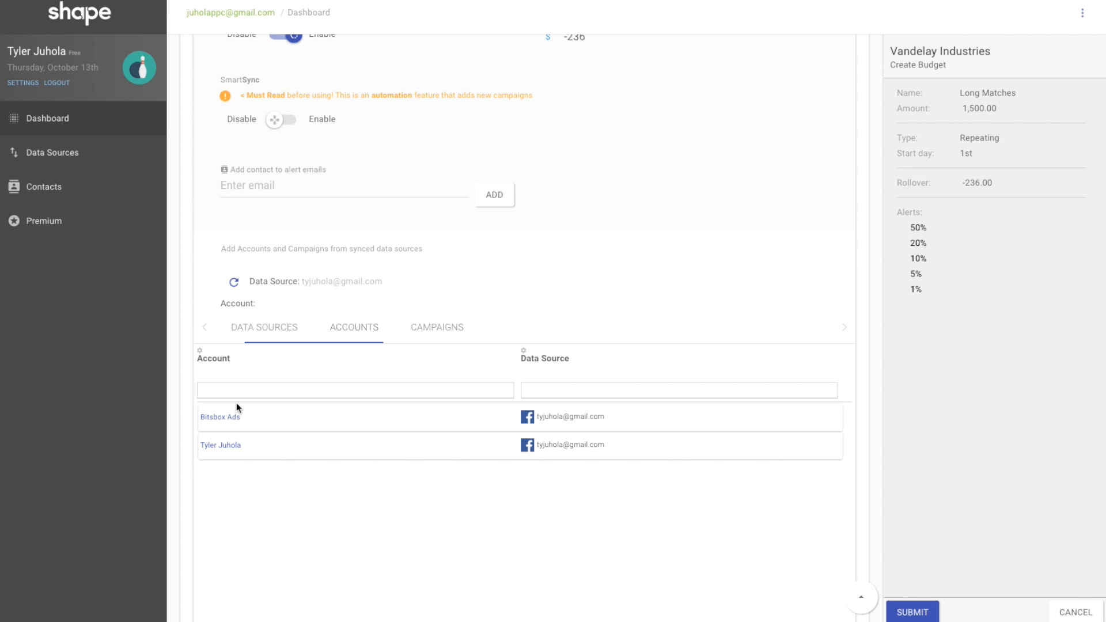
{"action": "left_click", "coordinate": [227, 424]}
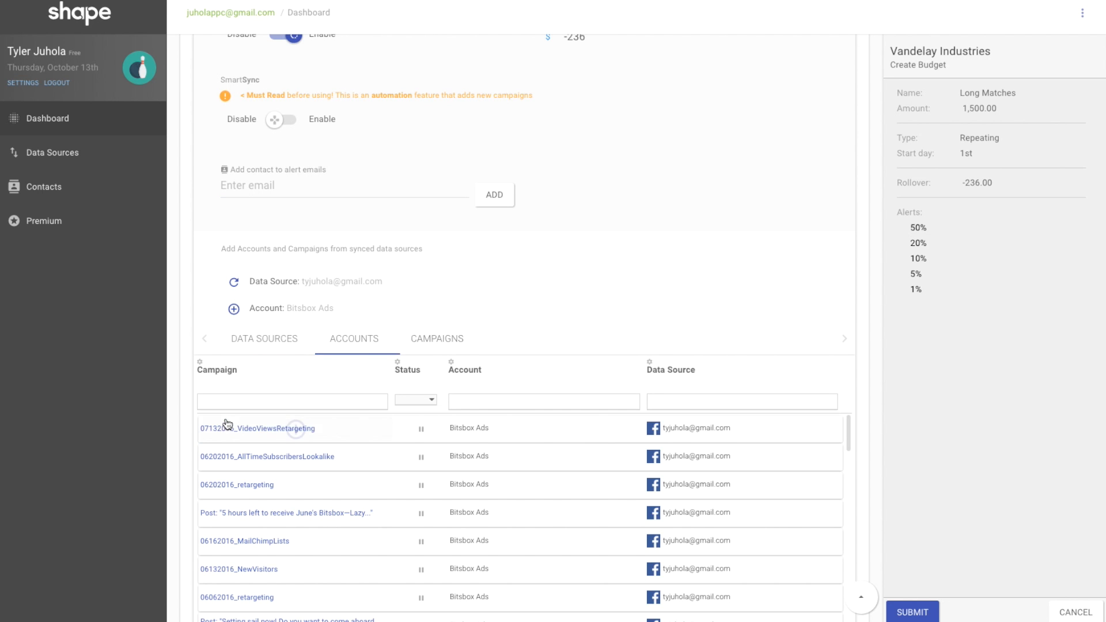
{"action": "left_click", "coordinate": [259, 402]}
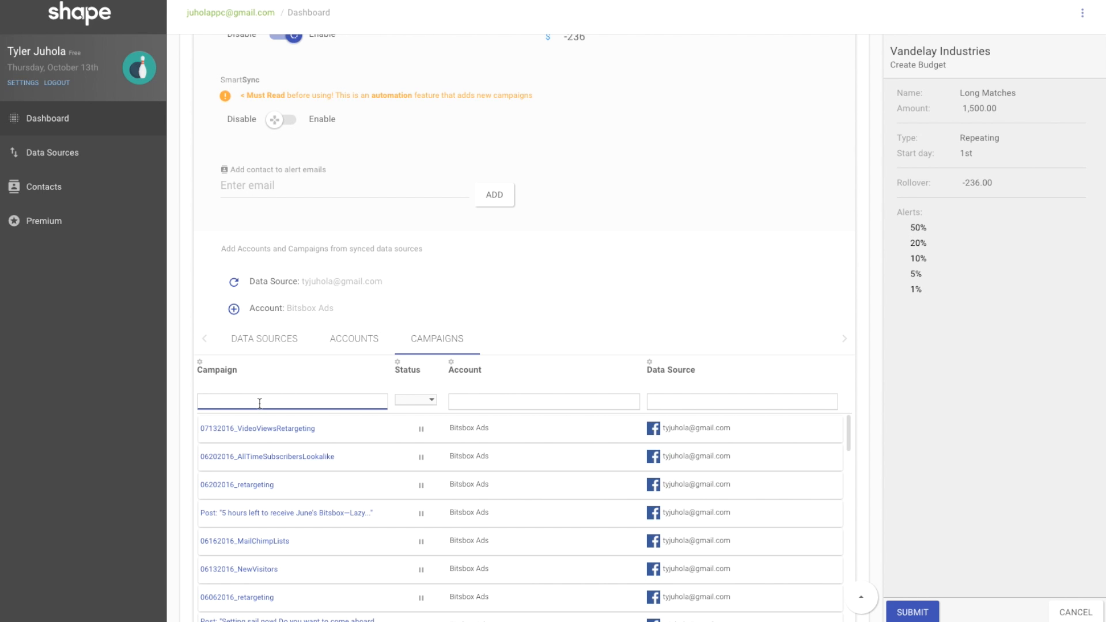
{"action": "type", "text": "retar"}
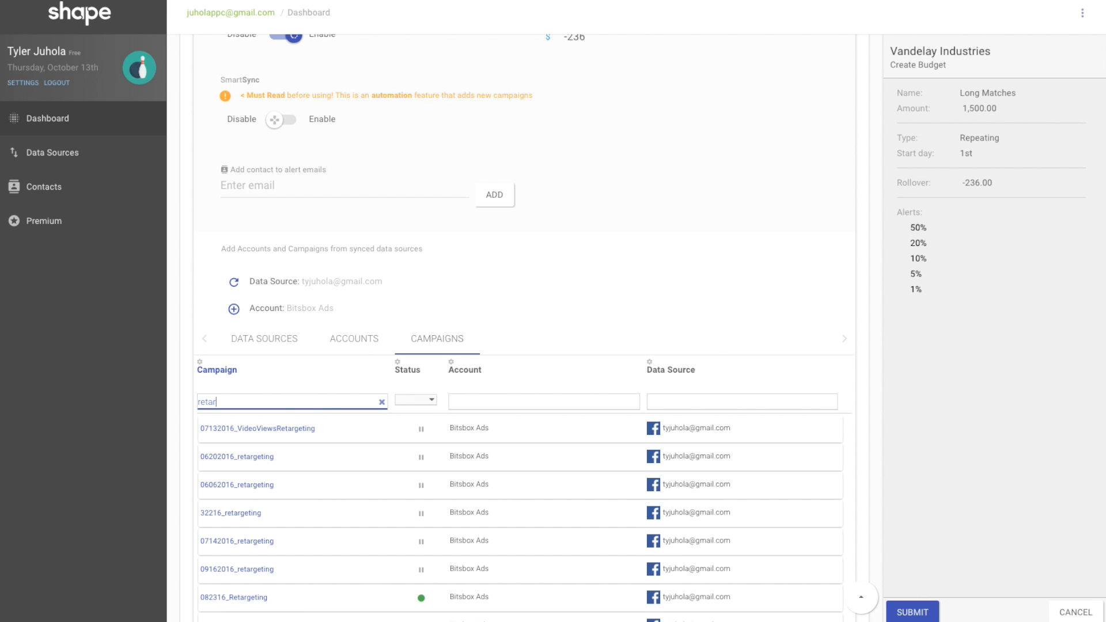
{"action": "scroll", "coordinate": [282, 489], "scroll_direction": "down", "scroll_amount": 1}
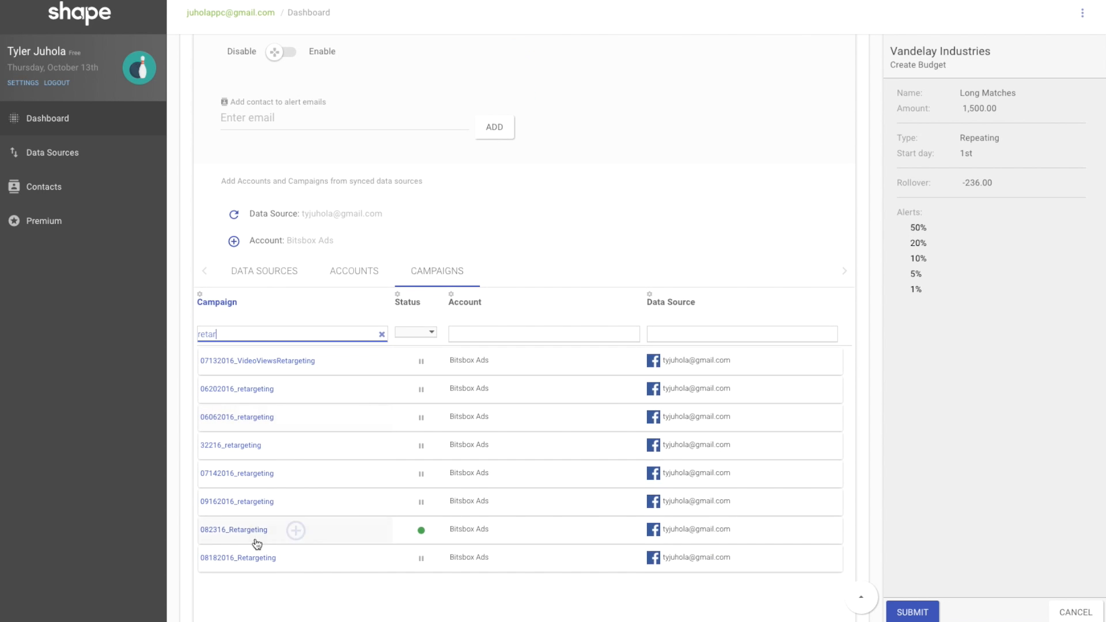
{"action": "left_click", "coordinate": [254, 531]}
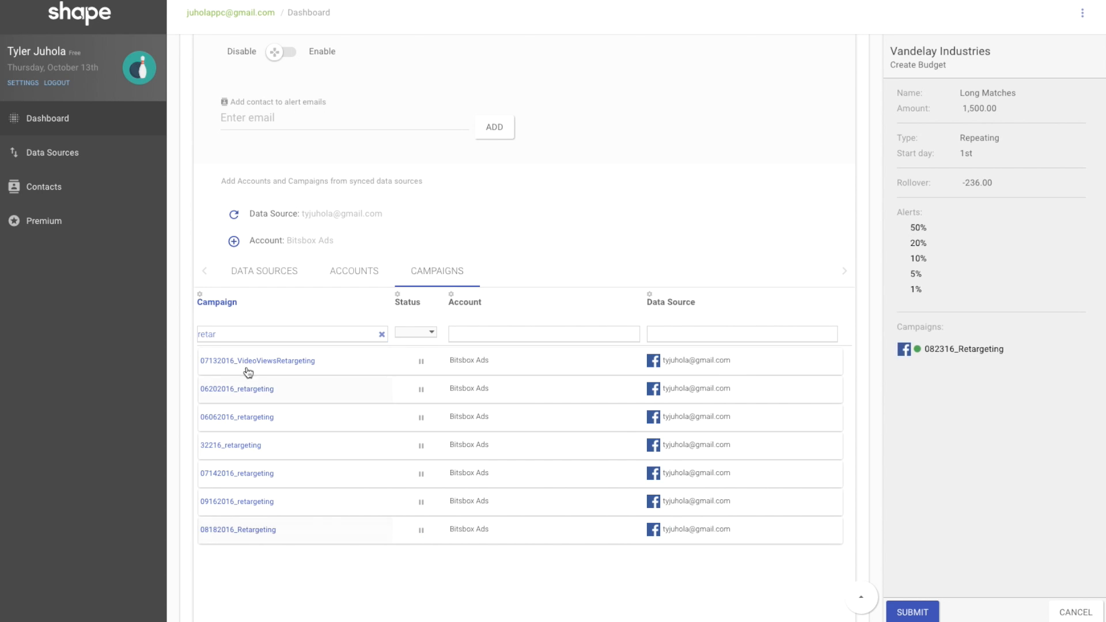
Filter the Bitsbox Ads campaigns by "sea" and add 09252016_Seattle to the budget.
{"action": "left_click", "coordinate": [245, 332]}
{"action": "left_click", "coordinate": [381, 335]}
{"action": "type", "text": "sea"}
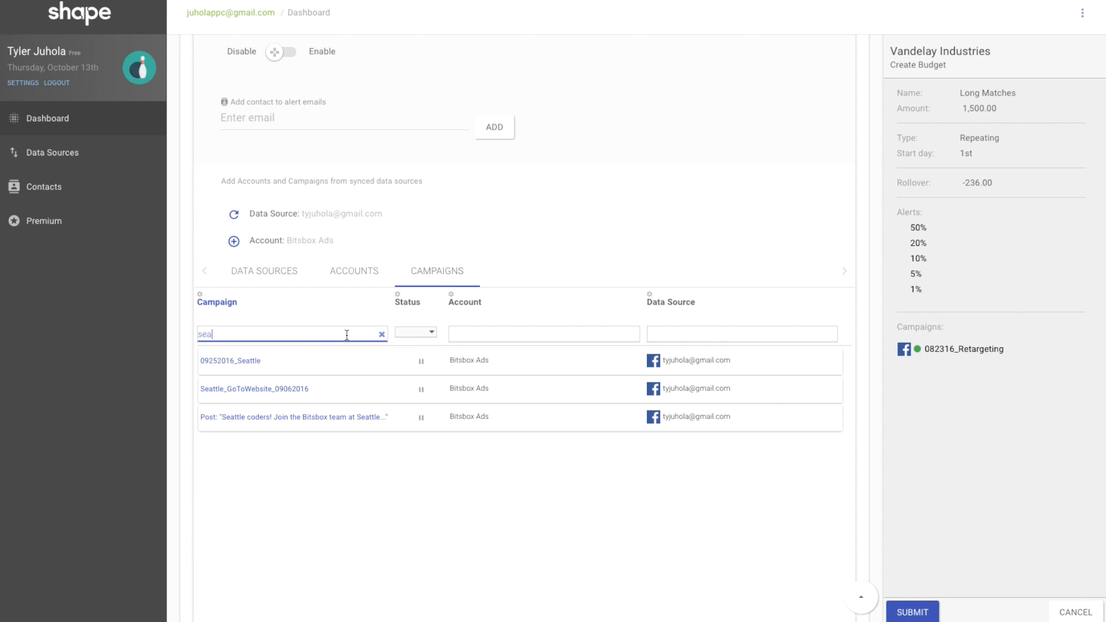
{"action": "left_click", "coordinate": [255, 362]}
Filter the Bitsbox Ads campaigns by "best", add BestApps_09162016 to the budget, and clear the filter.
{"action": "left_click", "coordinate": [249, 334]}
{"action": "double_click", "coordinate": [249, 334]}
{"action": "type", "text": "best"}
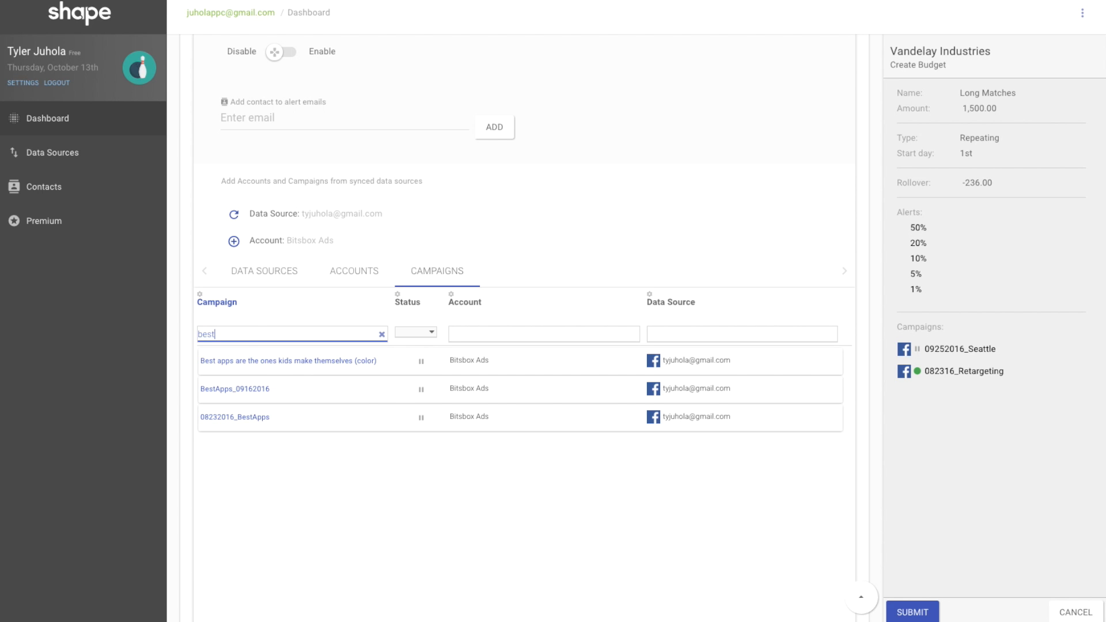
{"action": "left_click", "coordinate": [247, 397]}
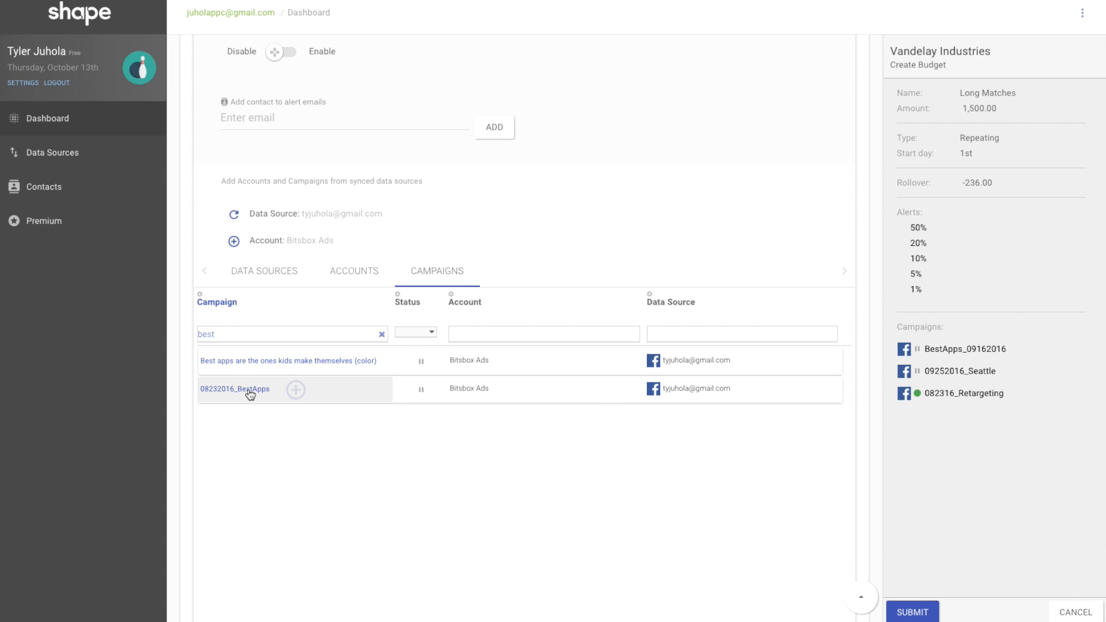
{"action": "left_click", "coordinate": [381, 334]}
List campaigns from all data sources, filter them by "shap", and add Shape Search and Shape - Yeah to the budget.
{"action": "left_click", "coordinate": [267, 274]}
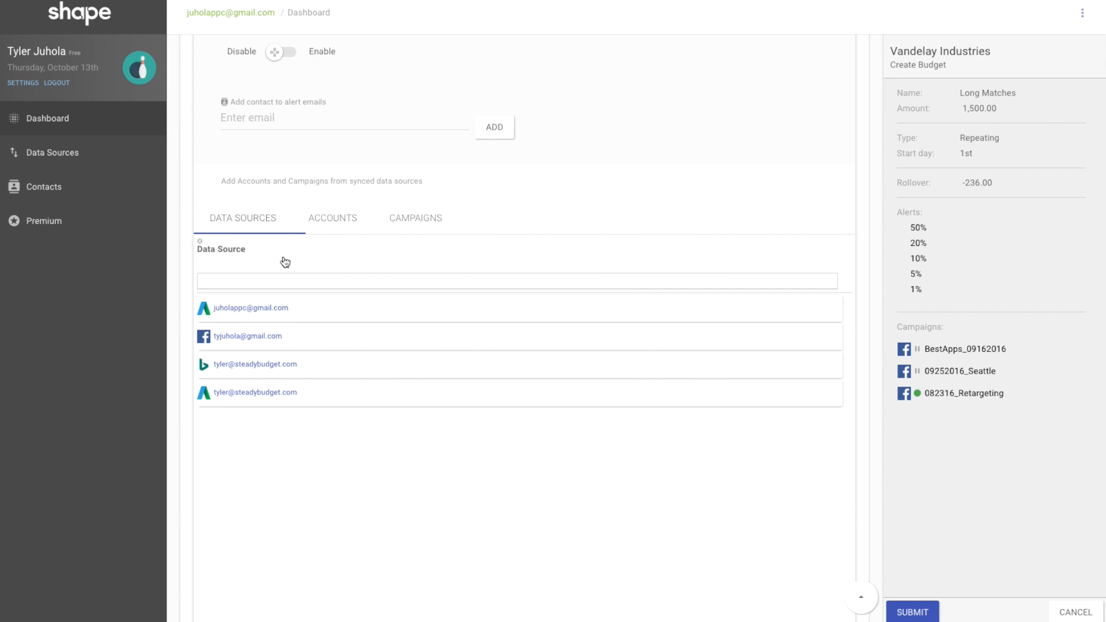
{"action": "left_click", "coordinate": [421, 218]}
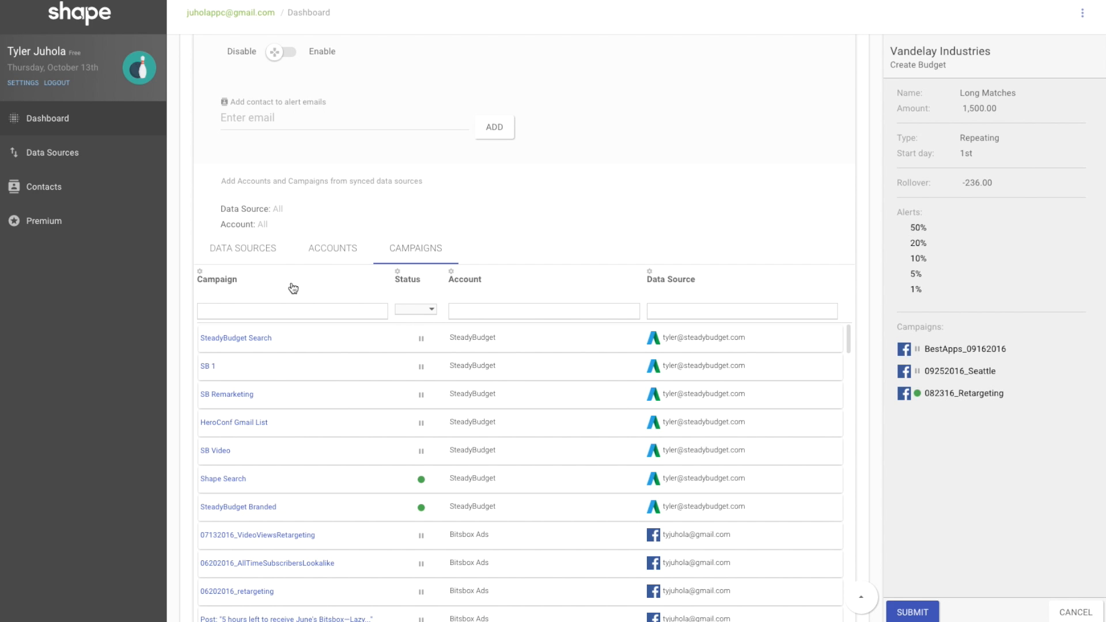
{"action": "left_click", "coordinate": [278, 310]}
{"action": "type", "text": "shap"}
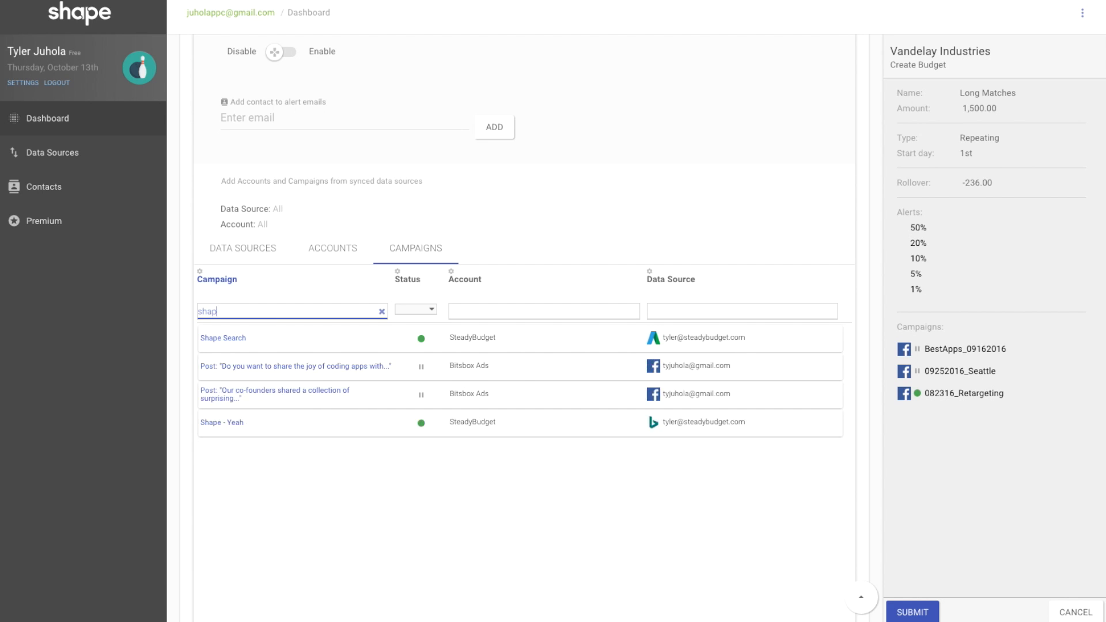
{"action": "left_click", "coordinate": [259, 339]}
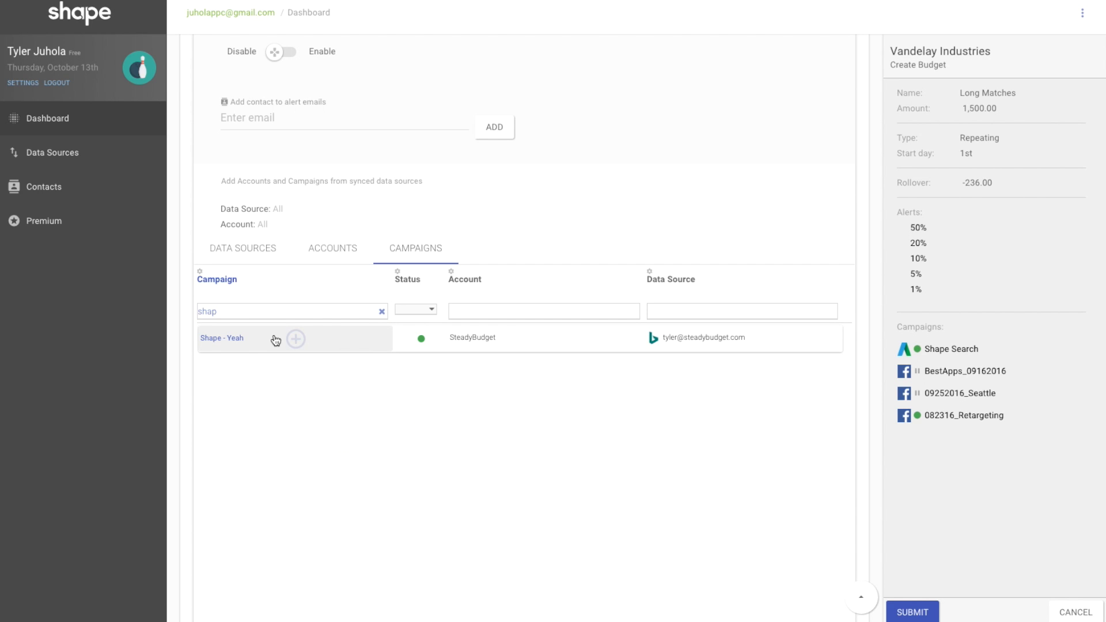
{"action": "left_click", "coordinate": [275, 340]}
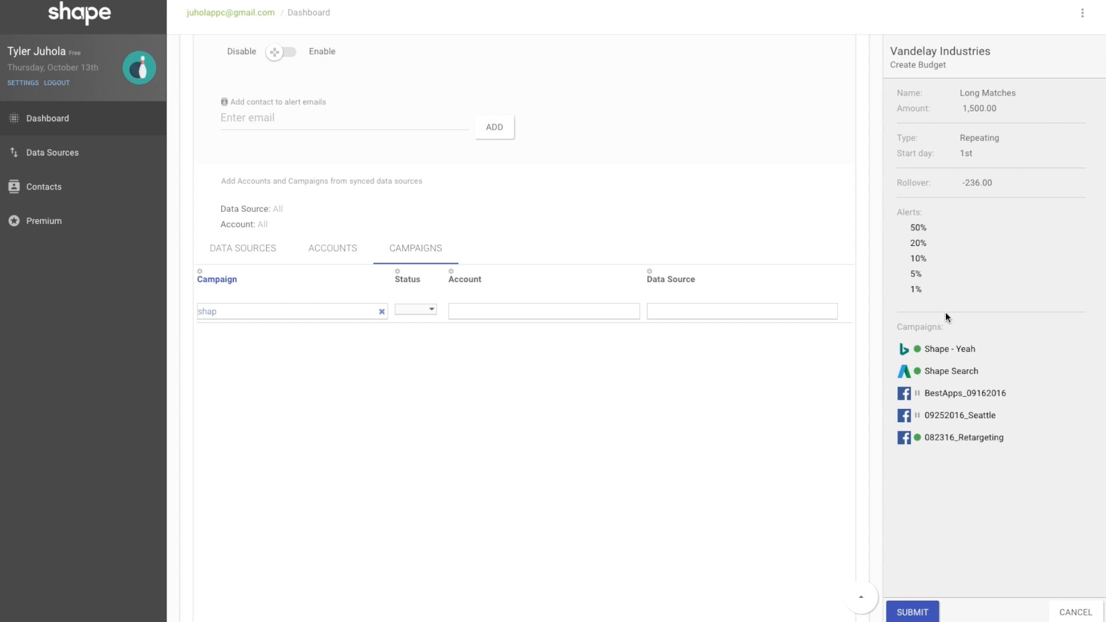
Submit the new Long Matches budget and open its detail page from the dashboard.
{"action": "left_click", "coordinate": [906, 611]}
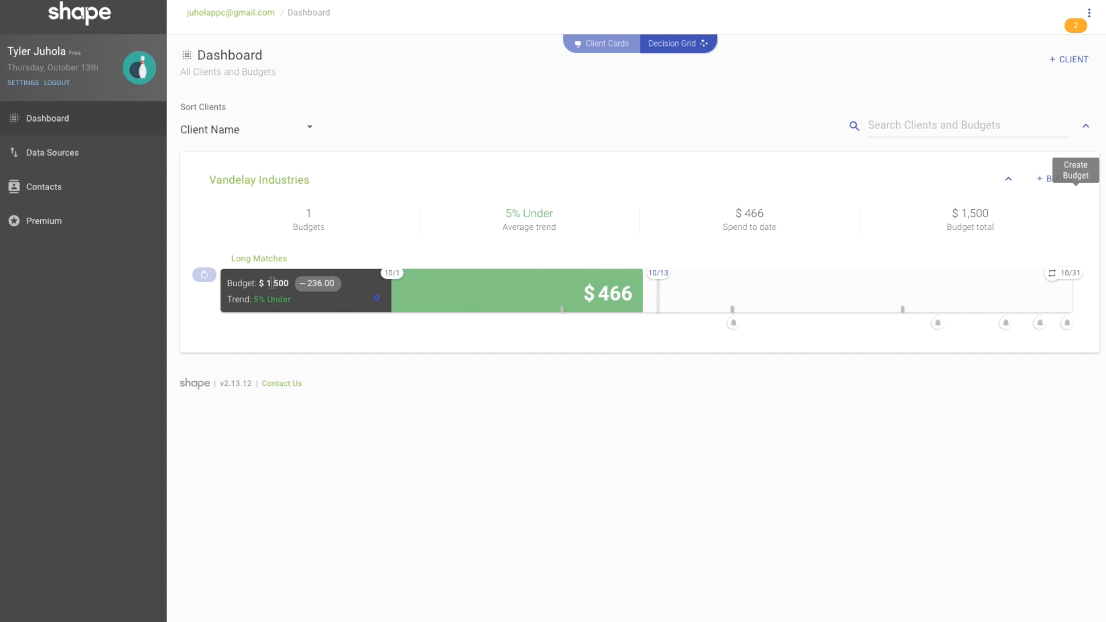
{"action": "mouse_move", "coordinate": [306, 282]}
{"action": "left_click", "coordinate": [268, 267]}
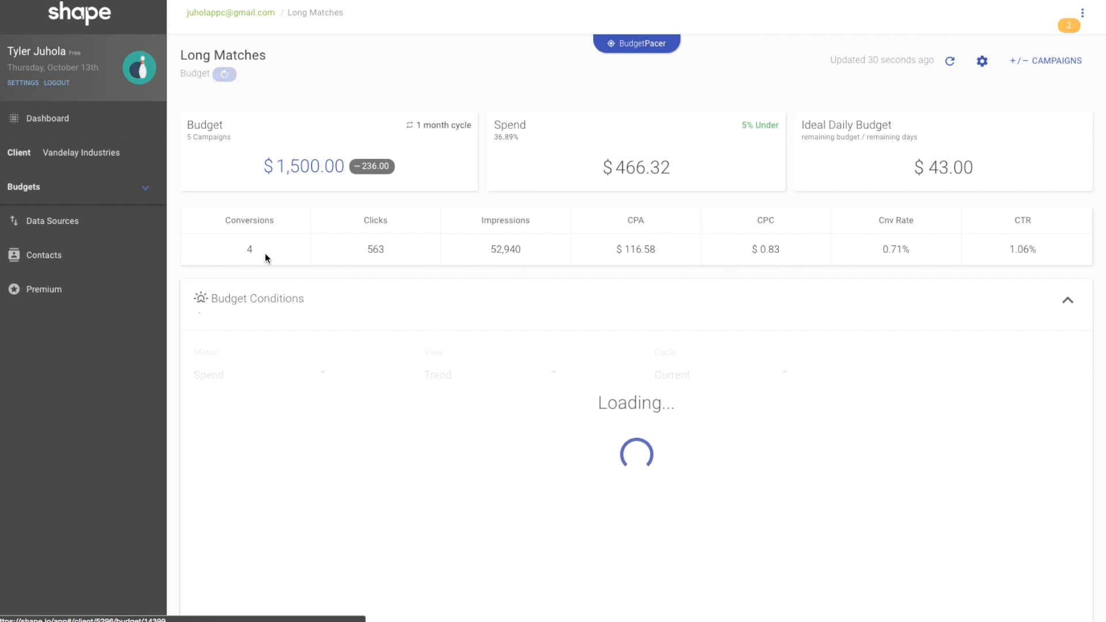
Examine the budget's rollover, its spend trend chart, and each campaign's spend, clicks, conversions and impressions in the Budget Breakdowns chart.
{"action": "mouse_move", "coordinate": [377, 164]}
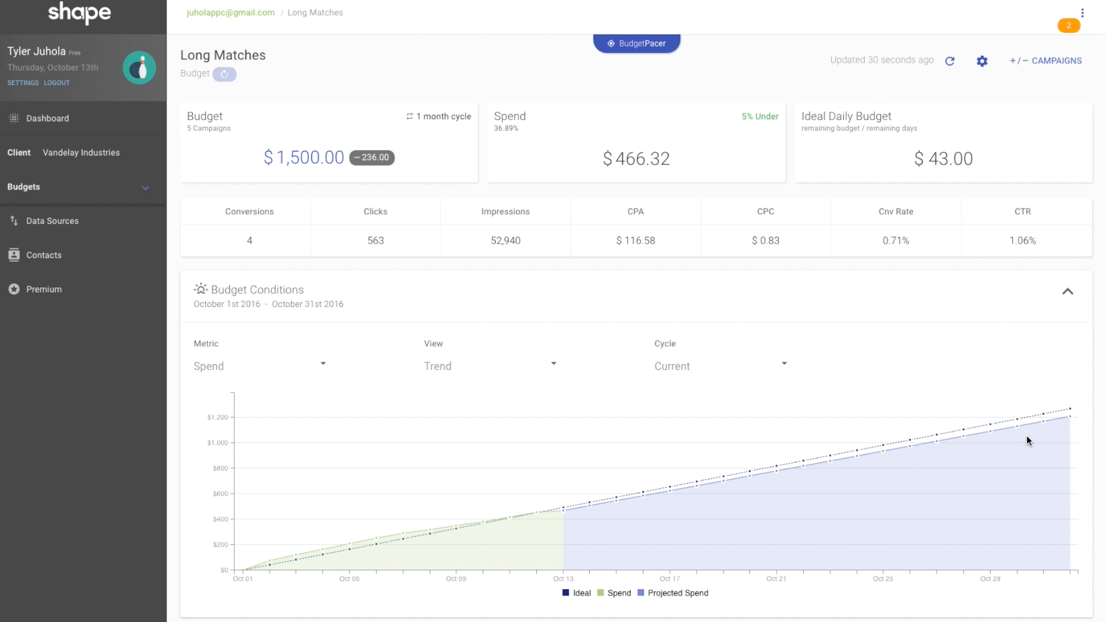
{"action": "mouse_move", "coordinate": [1069, 417]}
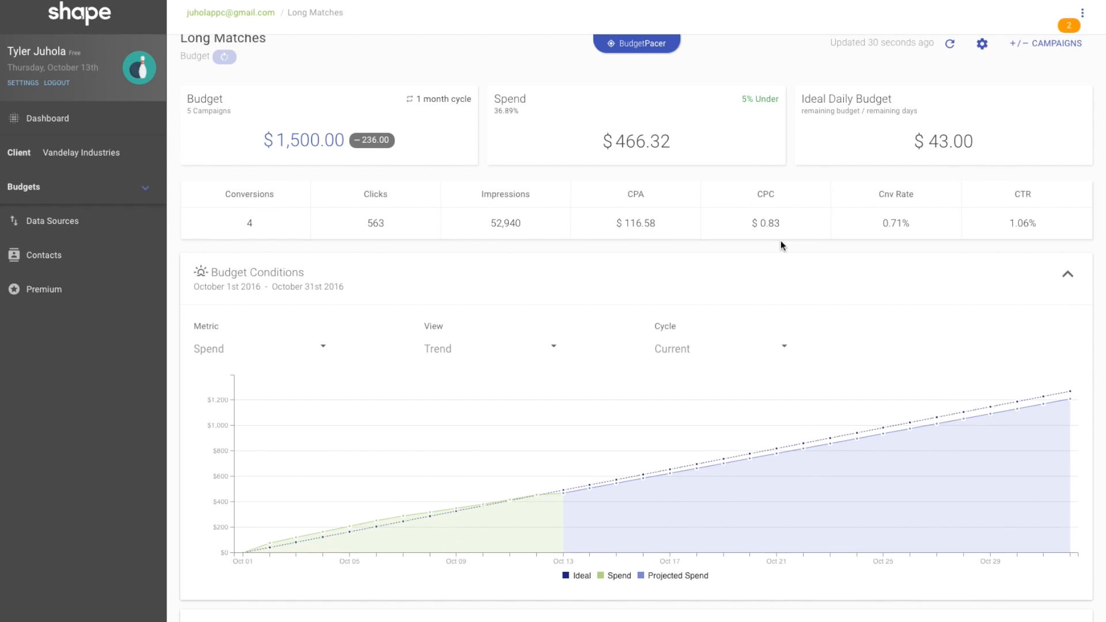
{"action": "scroll", "coordinate": [778, 241], "scroll_direction": "down", "scroll_amount": 6}
{"action": "scroll", "coordinate": [776, 241], "scroll_direction": "down", "scroll_amount": 2}
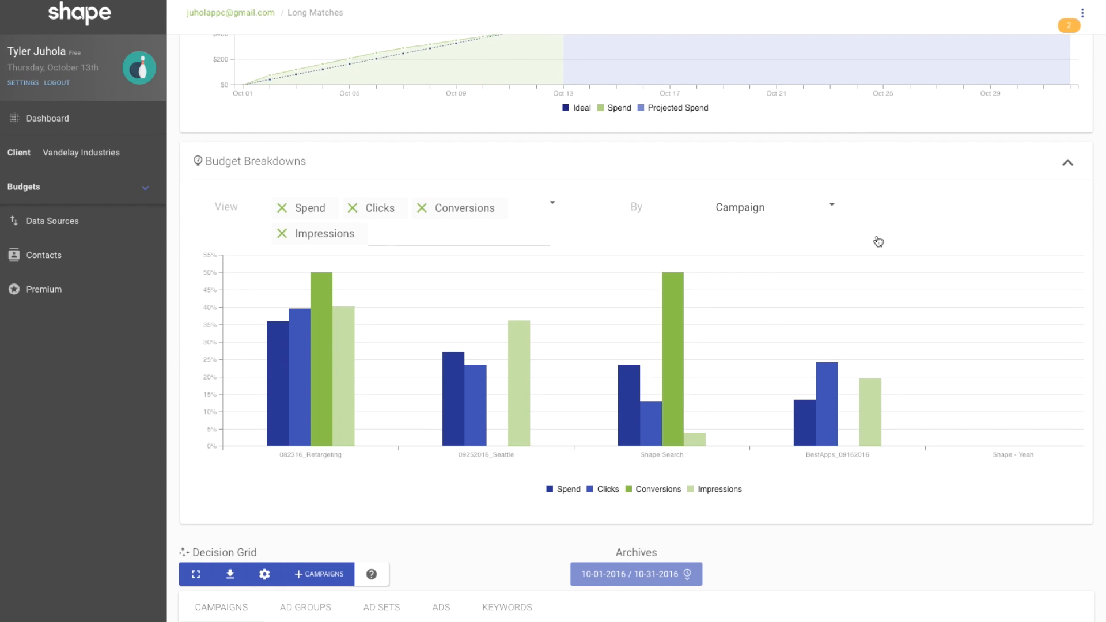
{"action": "mouse_move", "coordinate": [720, 254]}
{"action": "mouse_move", "coordinate": [333, 296]}
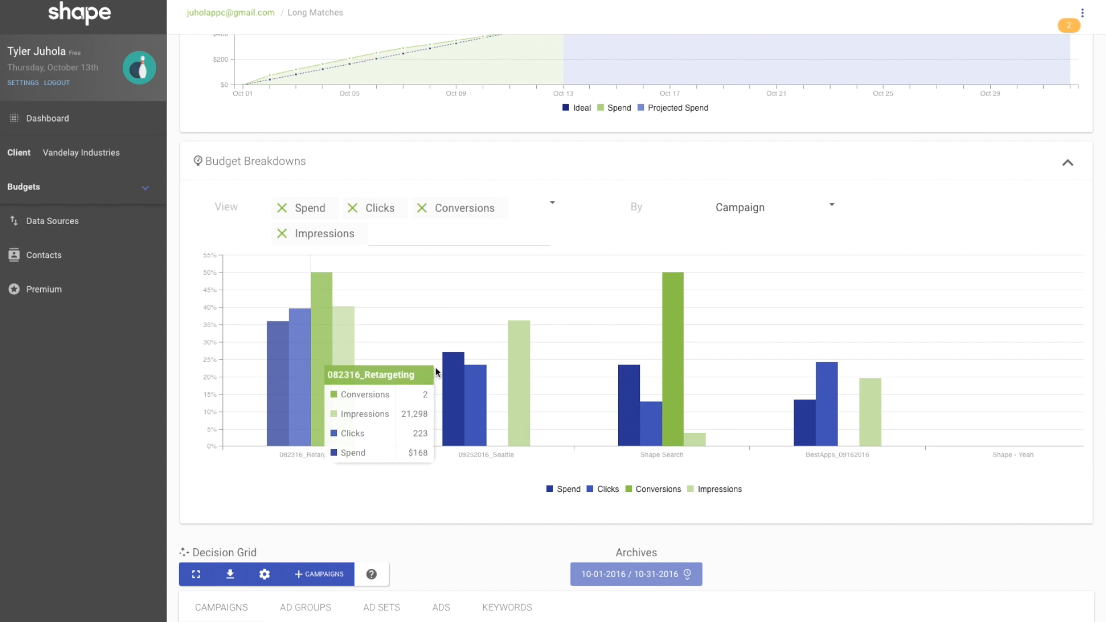
{"action": "mouse_move", "coordinate": [487, 371]}
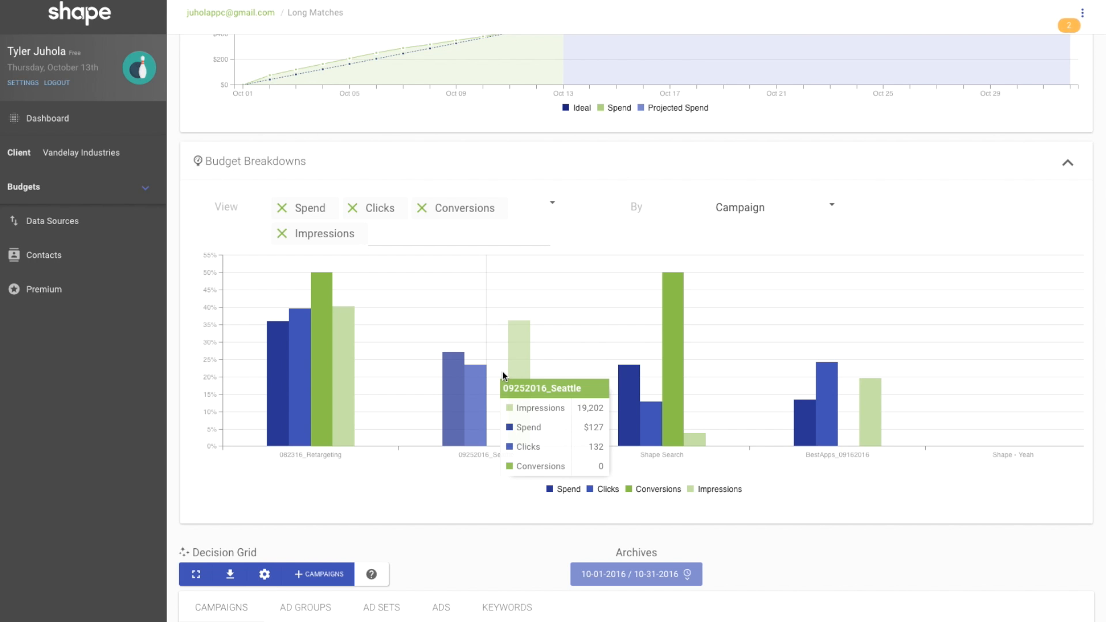
{"action": "mouse_move", "coordinate": [592, 390]}
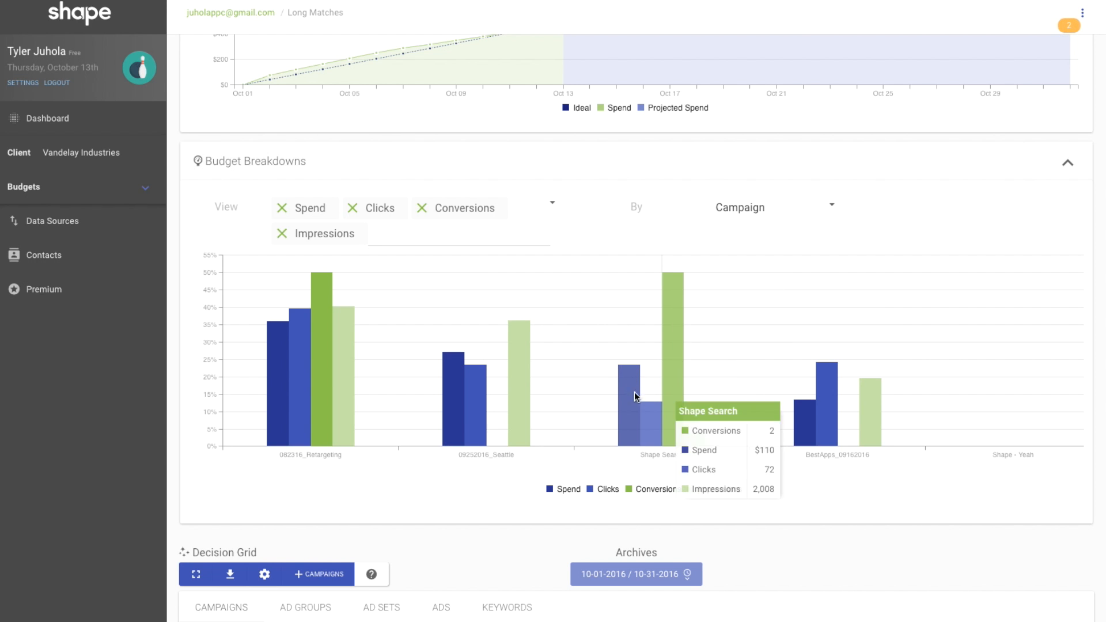
{"action": "mouse_move", "coordinate": [369, 372]}
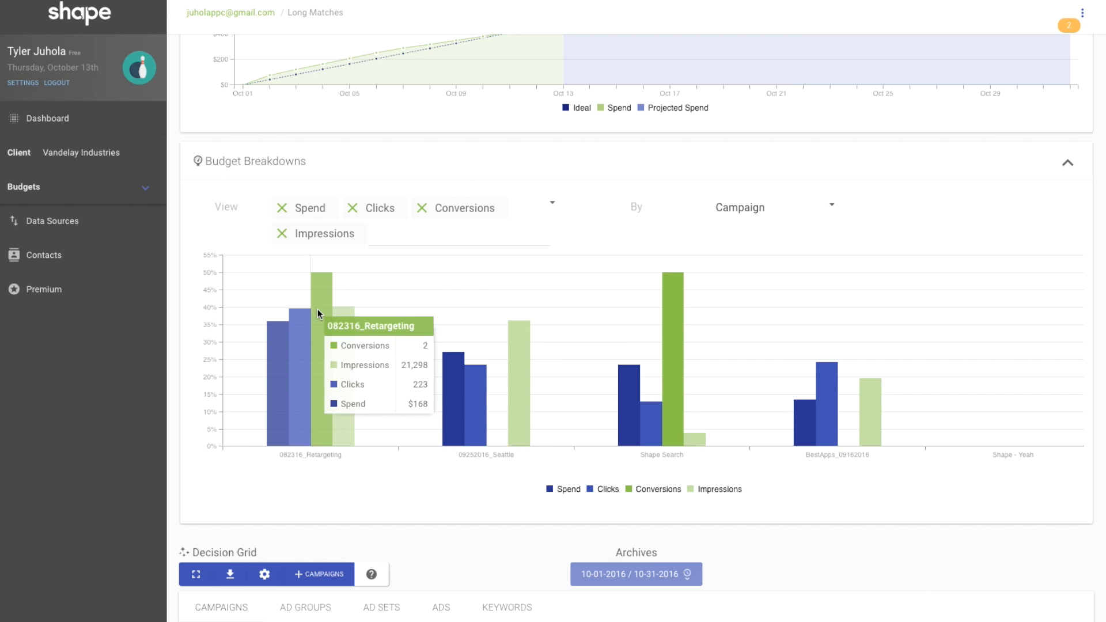
{"action": "mouse_move", "coordinate": [666, 365]}
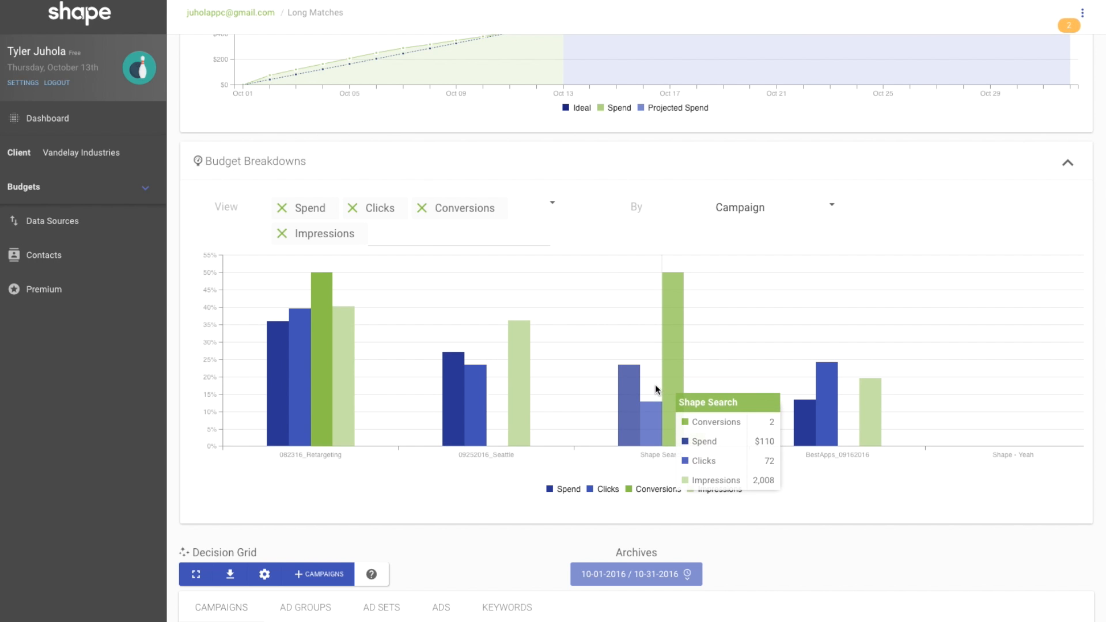
{"action": "mouse_move", "coordinate": [524, 382]}
{"action": "mouse_move", "coordinate": [651, 384]}
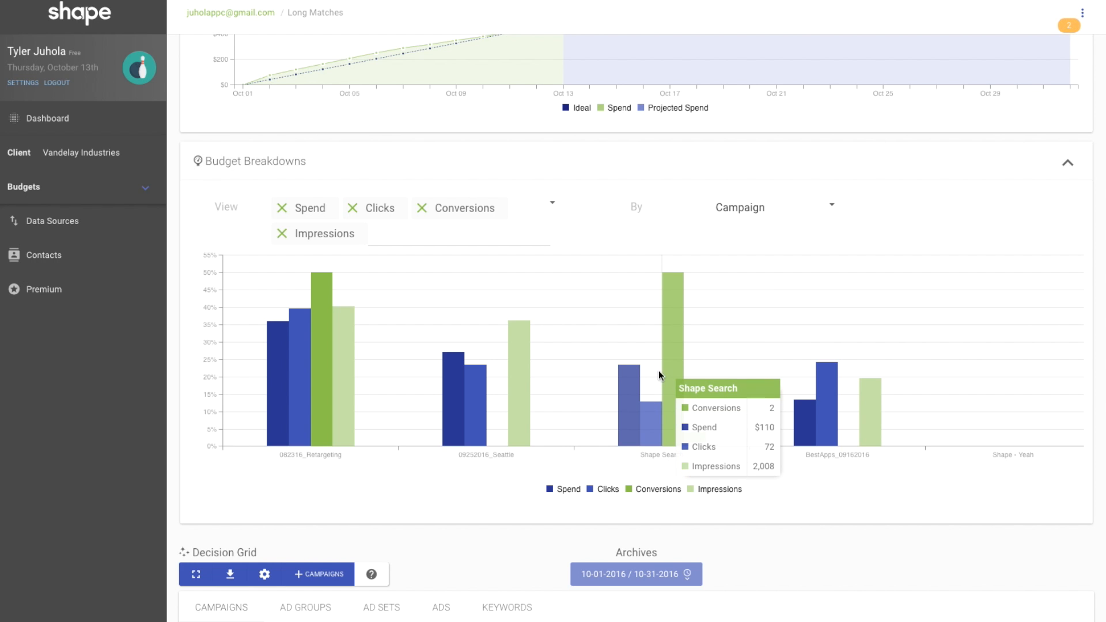
View the keywords in the Decision Grid and open the "adwords software" bid for editing, leaving it without entering a value.
{"action": "scroll", "coordinate": [658, 383], "scroll_direction": "down", "scroll_amount": 5}
{"action": "scroll", "coordinate": [669, 395], "scroll_direction": "down", "scroll_amount": 2}
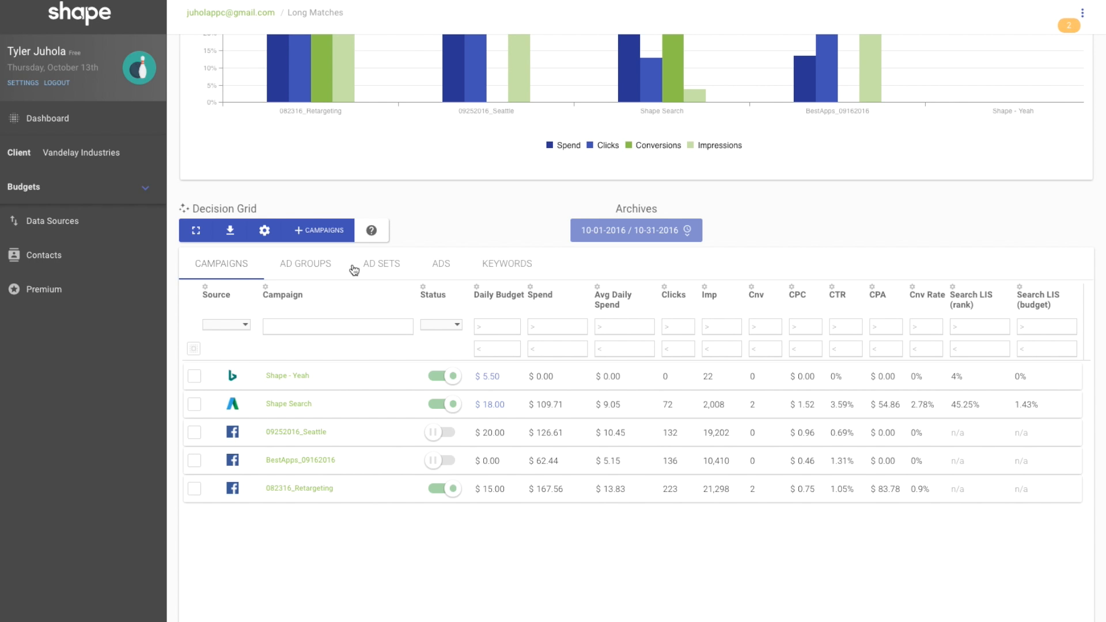
{"action": "left_click", "coordinate": [495, 268]}
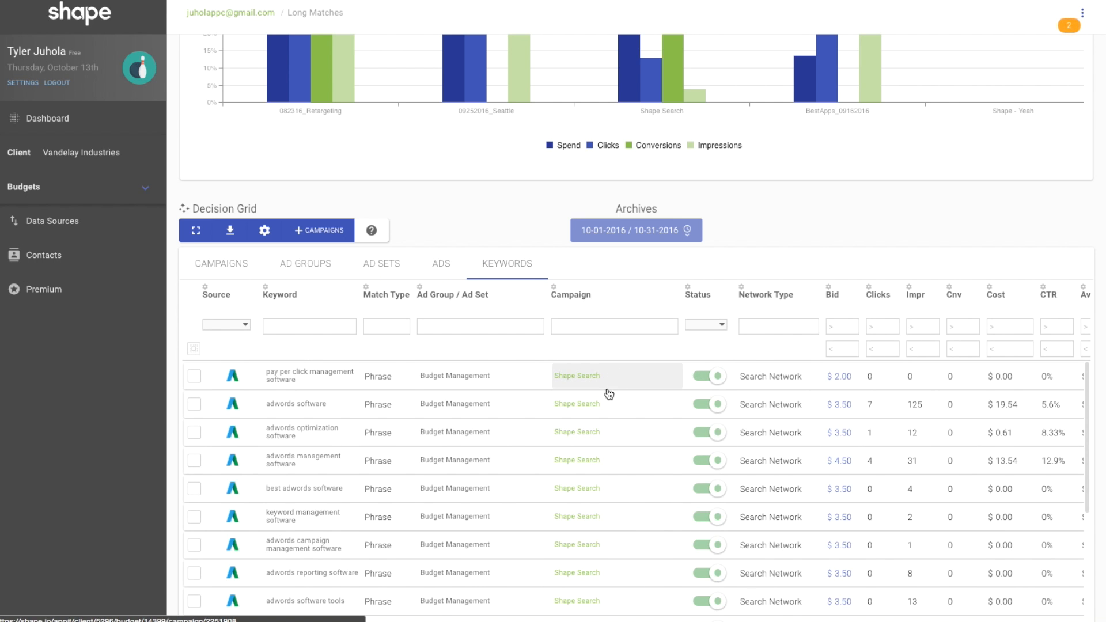
{"action": "left_click", "coordinate": [842, 404]}
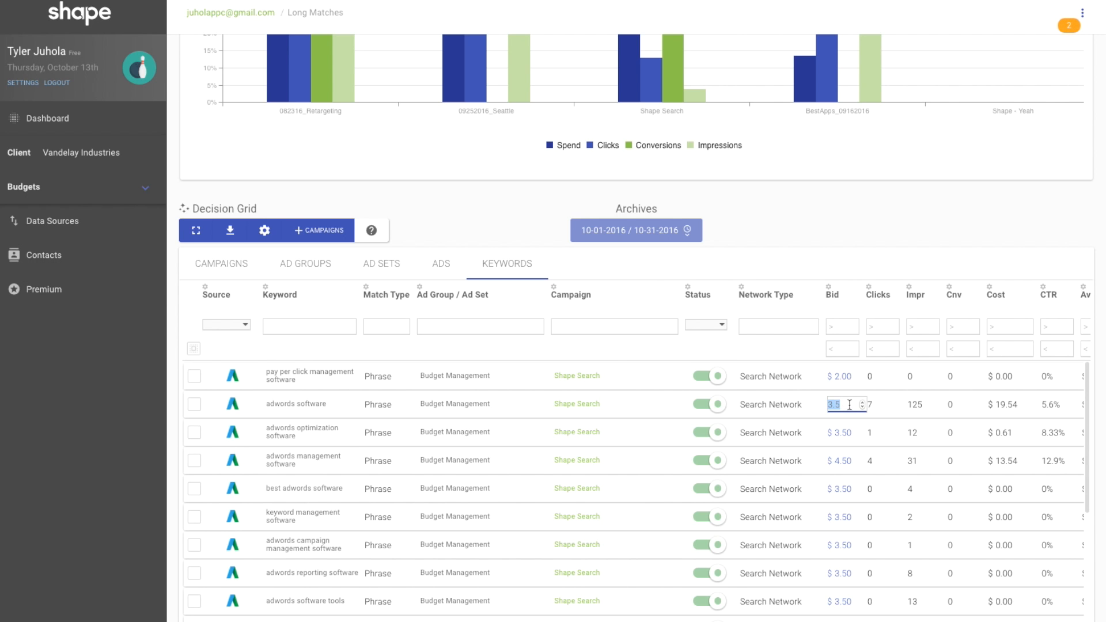
{"action": "left_click", "coordinate": [926, 411]}
{"action": "scroll", "coordinate": [527, 396], "scroll_direction": "up", "scroll_amount": 5}
{"action": "scroll", "coordinate": [526, 396], "scroll_direction": "up", "scroll_amount": 10}
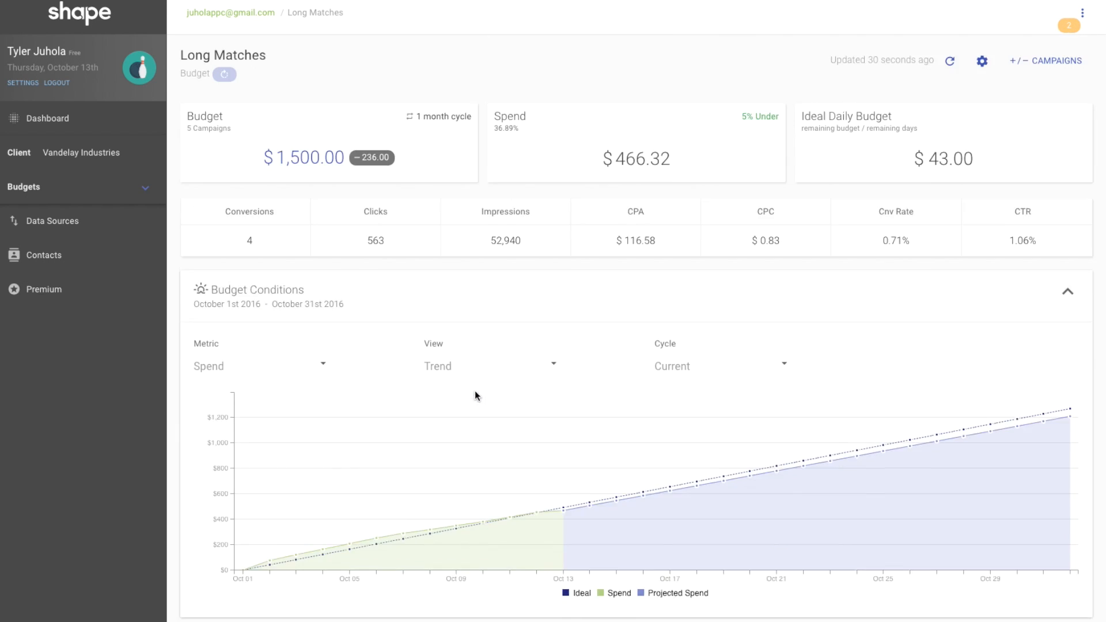
Return to the dashboard and review the budget pacing bars, trends and alert markers for all clients.
{"action": "left_click", "coordinate": [85, 127]}
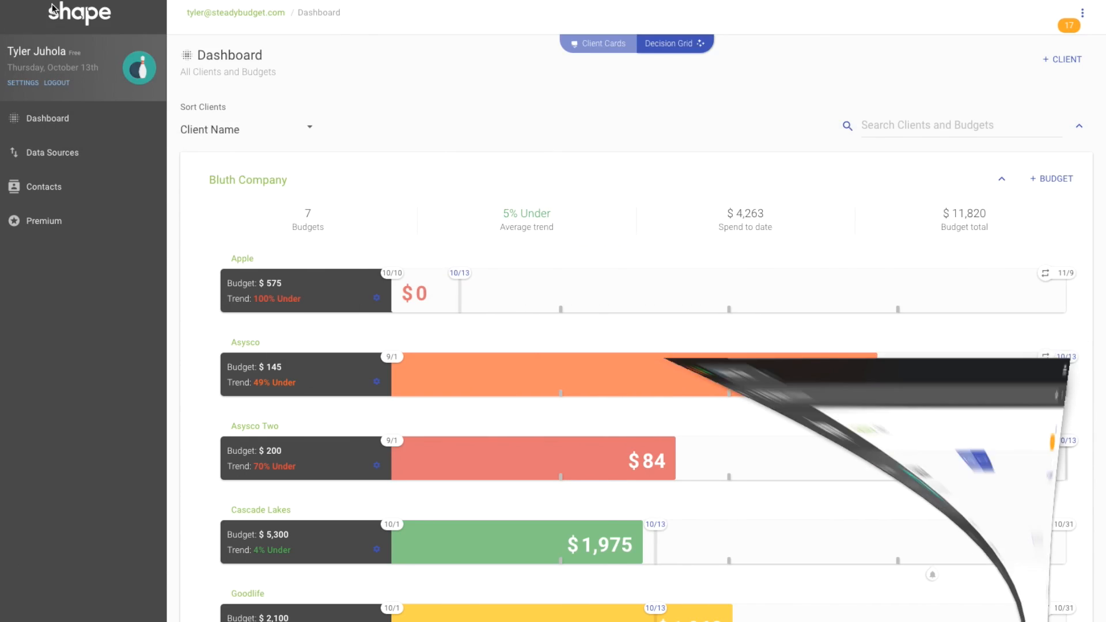
{"action": "scroll", "coordinate": [630, 131], "scroll_direction": "down", "scroll_amount": 2}
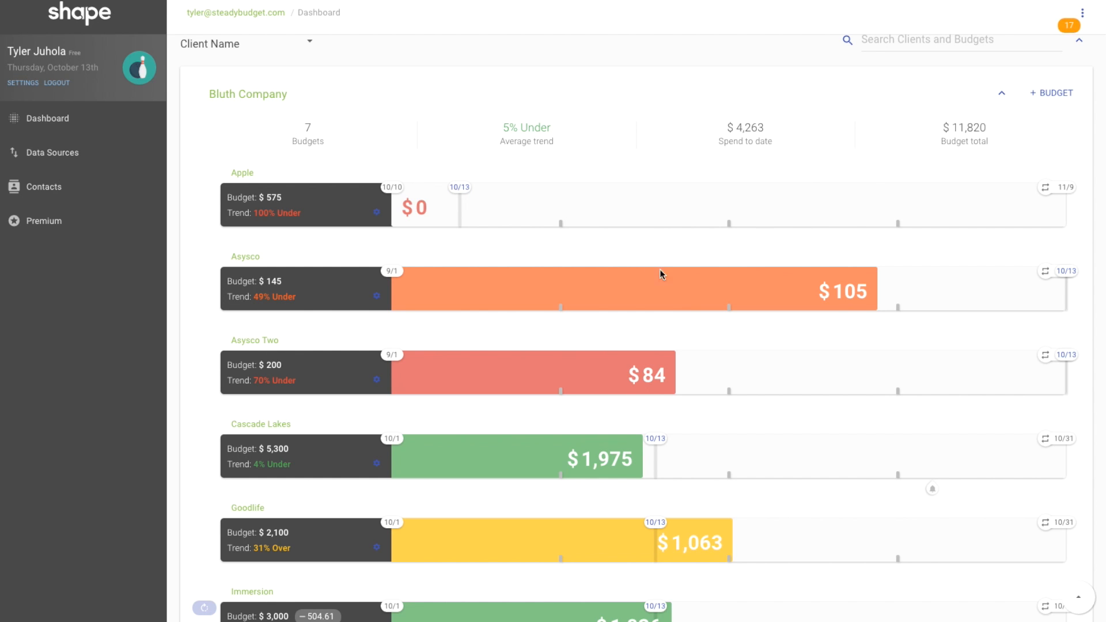
{"action": "scroll", "coordinate": [662, 295], "scroll_direction": "down", "scroll_amount": 2}
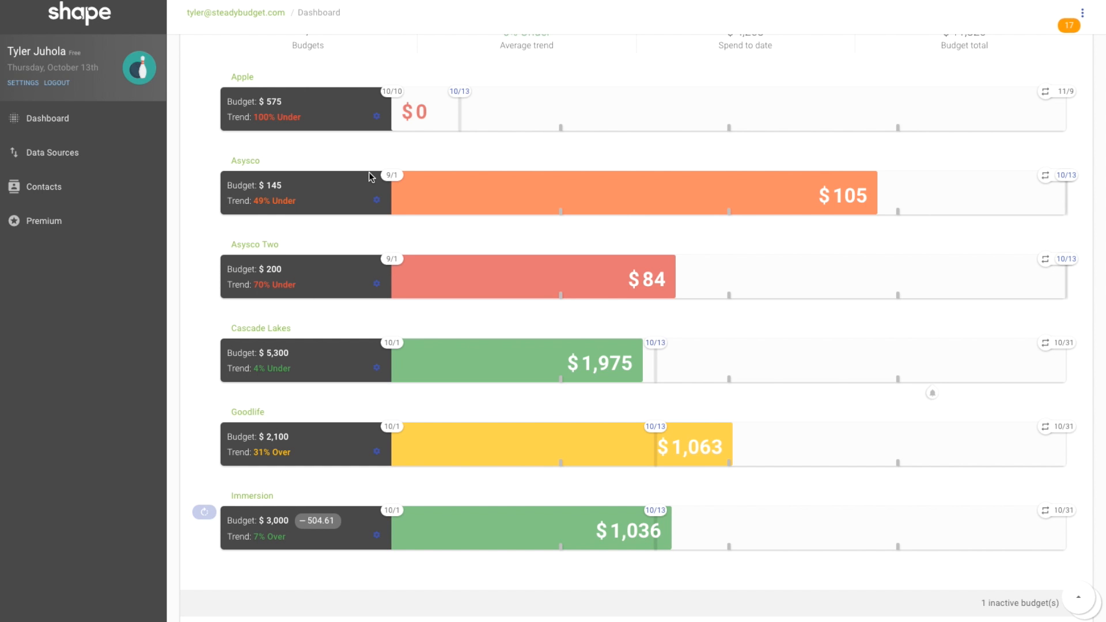
{"action": "scroll", "coordinate": [436, 177], "scroll_direction": "down", "scroll_amount": 4}
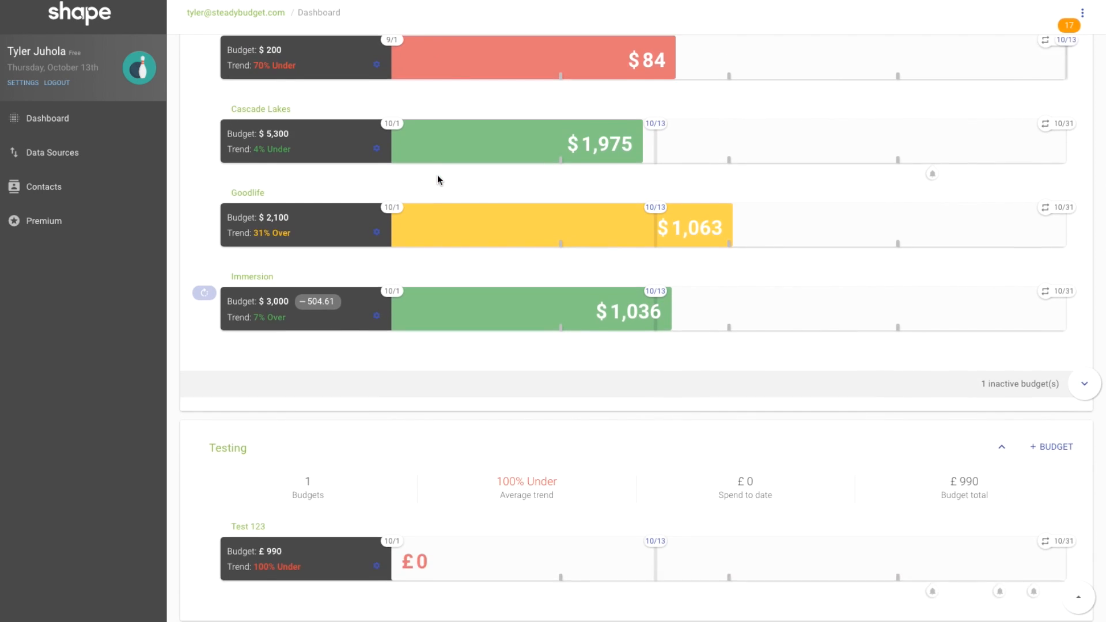
{"action": "scroll", "coordinate": [437, 179], "scroll_direction": "down", "scroll_amount": 8}
{"action": "scroll", "coordinate": [437, 175], "scroll_direction": "down", "scroll_amount": 2}
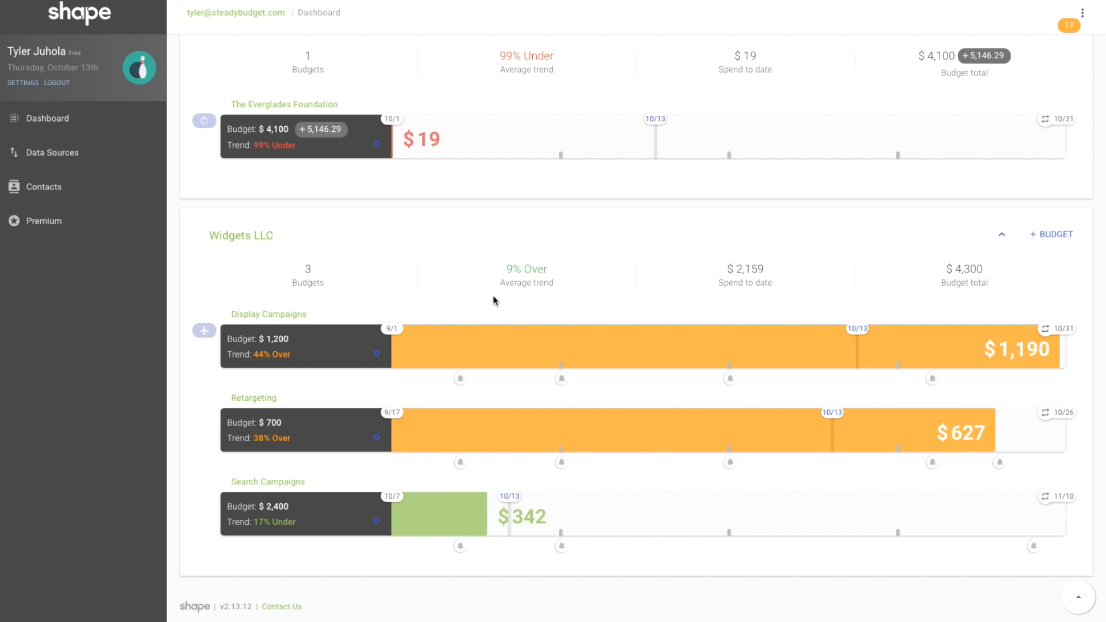
{"action": "scroll", "coordinate": [427, 296], "scroll_direction": "down", "scroll_amount": 10}
{"action": "scroll", "coordinate": [427, 296], "scroll_direction": "up", "scroll_amount": 5}
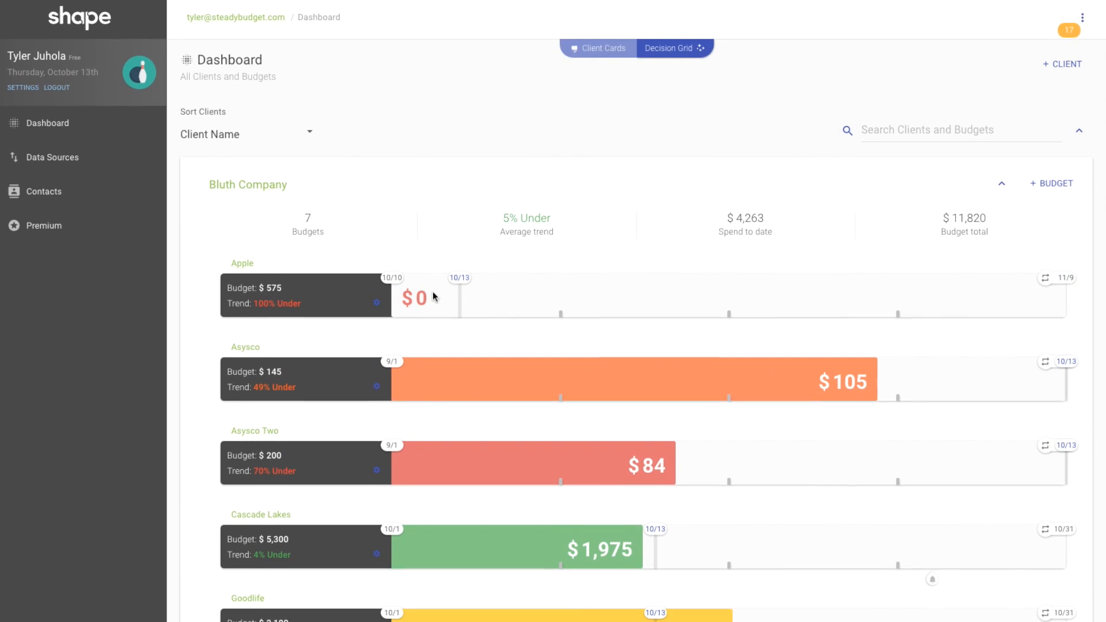
Examine all clients and budgets in the Decision Grid, including spend, trend, conversion metrics, AutoPilot and RollOver columns.
{"action": "left_click", "coordinate": [680, 44]}
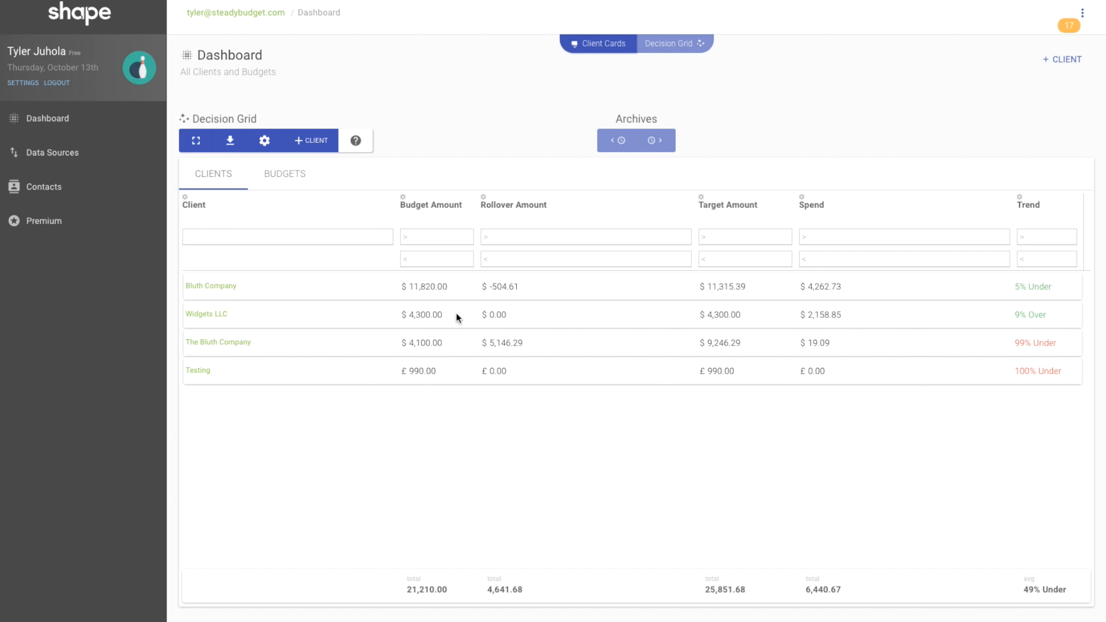
{"action": "left_click", "coordinate": [293, 178]}
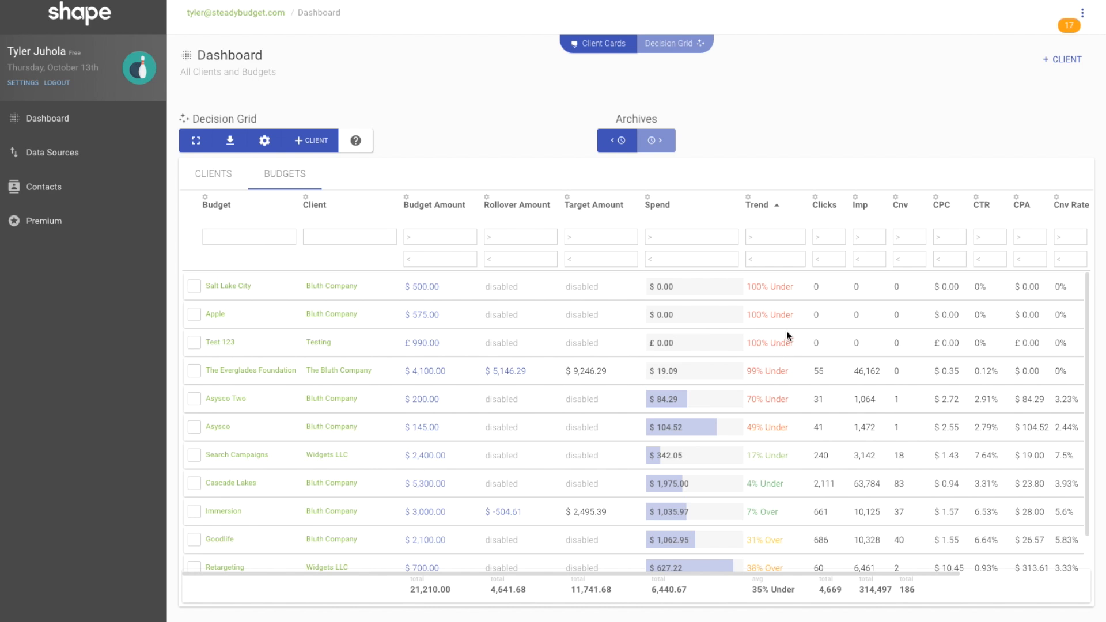
{"action": "scroll", "coordinate": [786, 332], "scroll_direction": "down", "scroll_amount": 3}
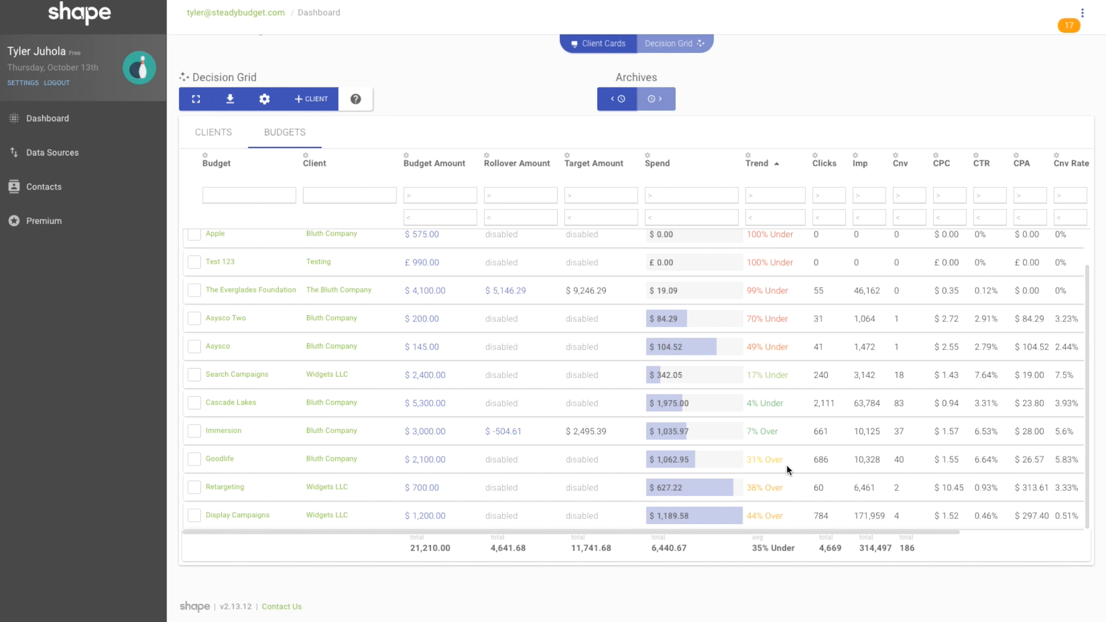
{"action": "scroll", "coordinate": [786, 464], "scroll_direction": "up", "scroll_amount": 1}
{"action": "scroll", "coordinate": [829, 357], "scroll_direction": "right", "scroll_amount": 3}
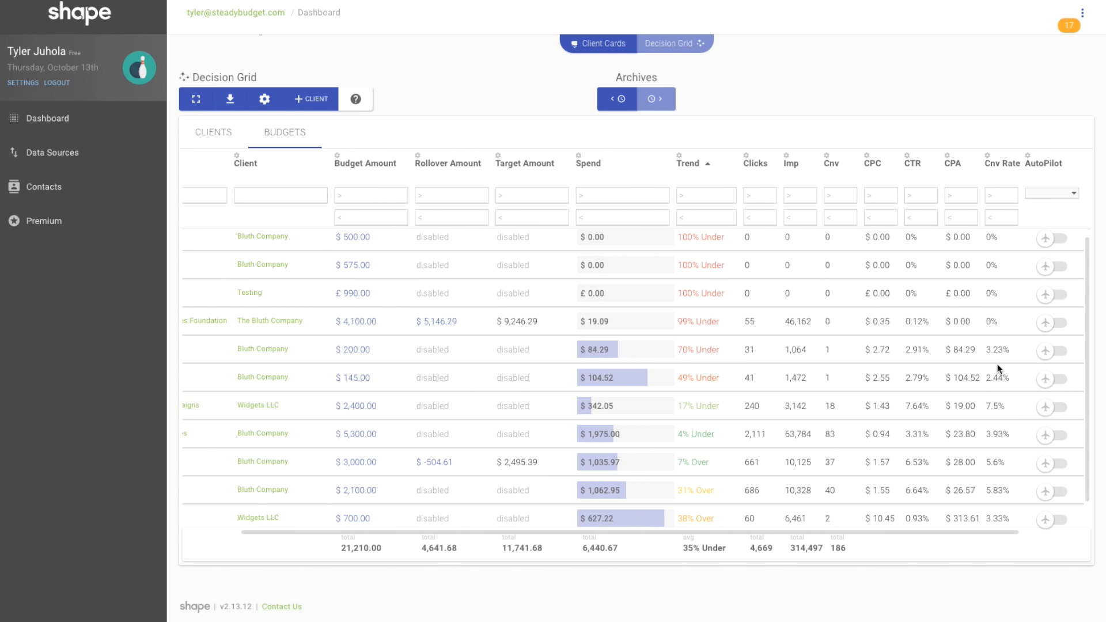
{"action": "scroll", "coordinate": [997, 363], "scroll_direction": "right", "scroll_amount": 3}
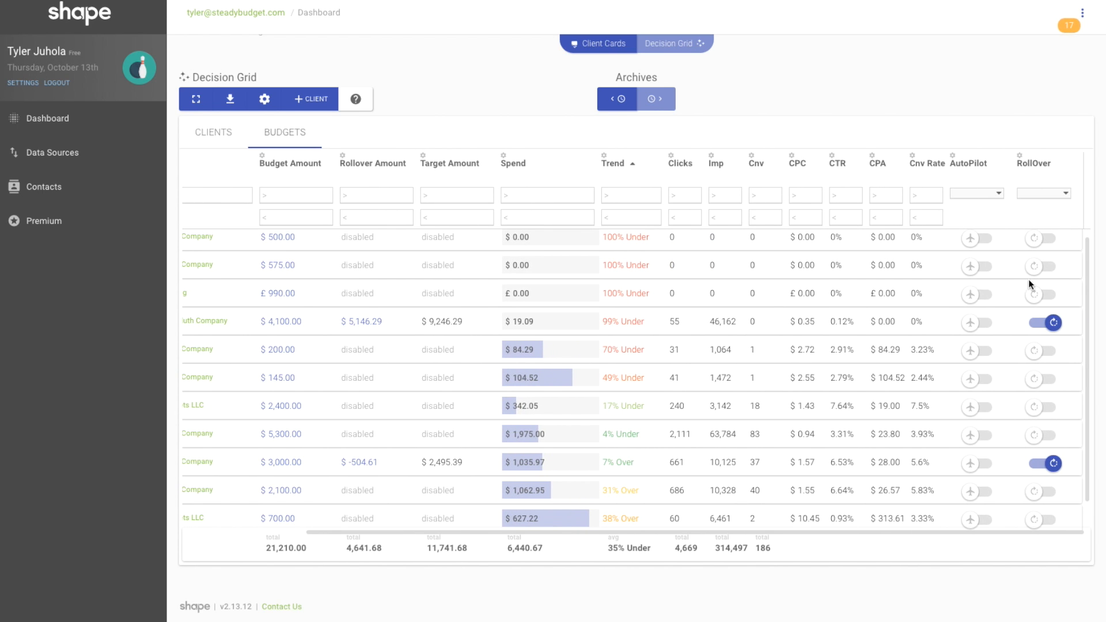
{"action": "scroll", "coordinate": [574, 343], "scroll_direction": "left", "scroll_amount": 3}
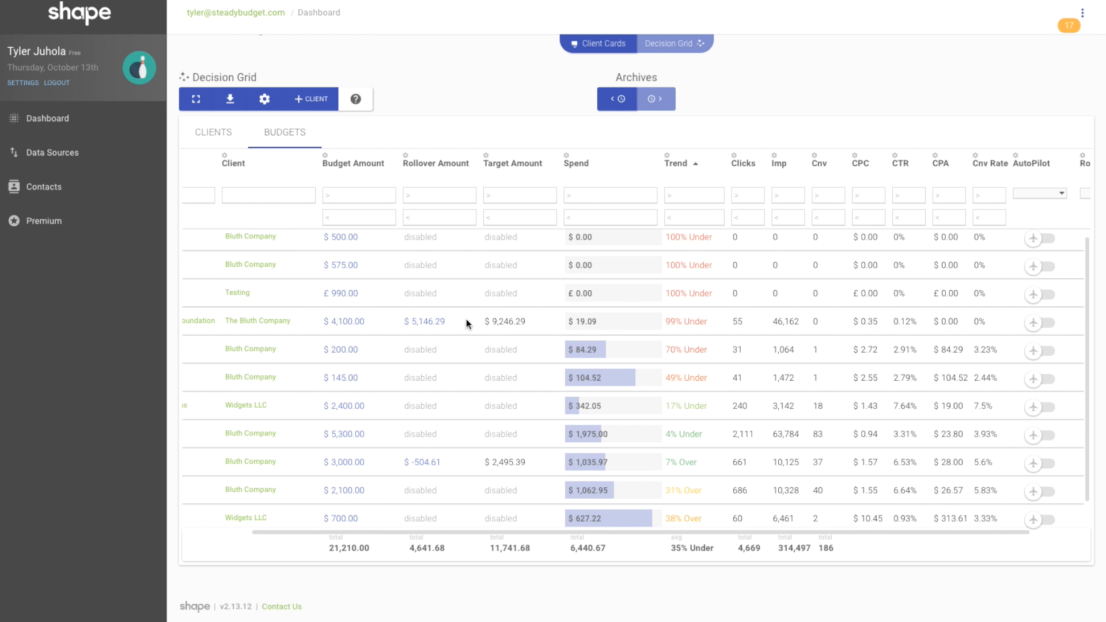
{"action": "scroll", "coordinate": [495, 322], "scroll_direction": "left", "scroll_amount": 1}
{"action": "scroll", "coordinate": [466, 327], "scroll_direction": "left", "scroll_amount": 3}
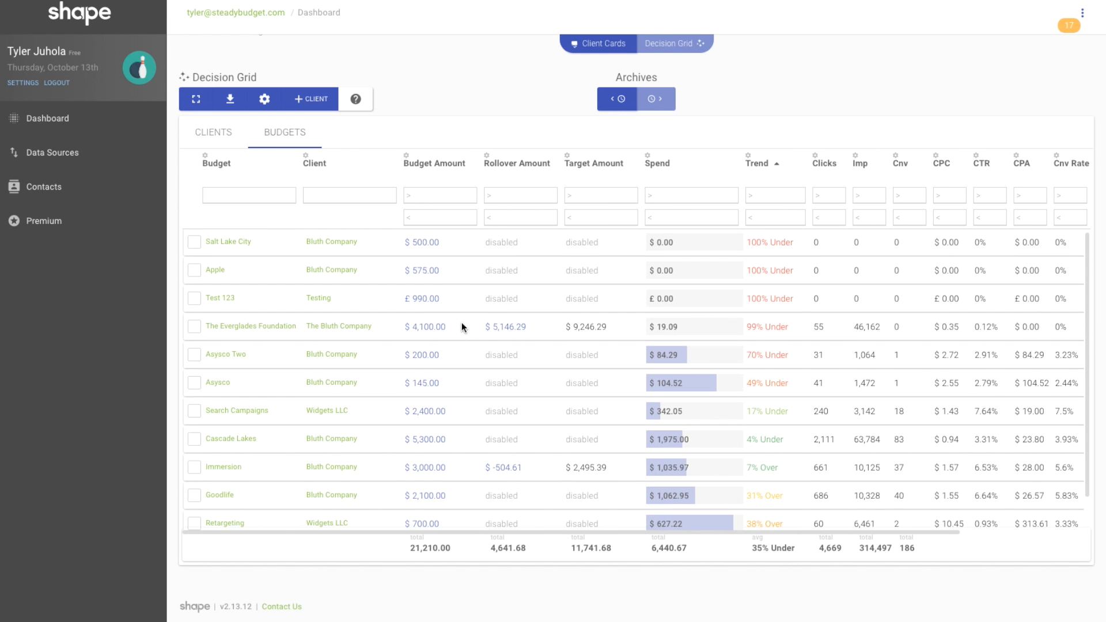
Open The Everglades Foundation's budget amount for editing in the grid and leave it without entering a new value.
{"action": "scroll", "coordinate": [425, 331], "scroll_direction": "up", "scroll_amount": 1}
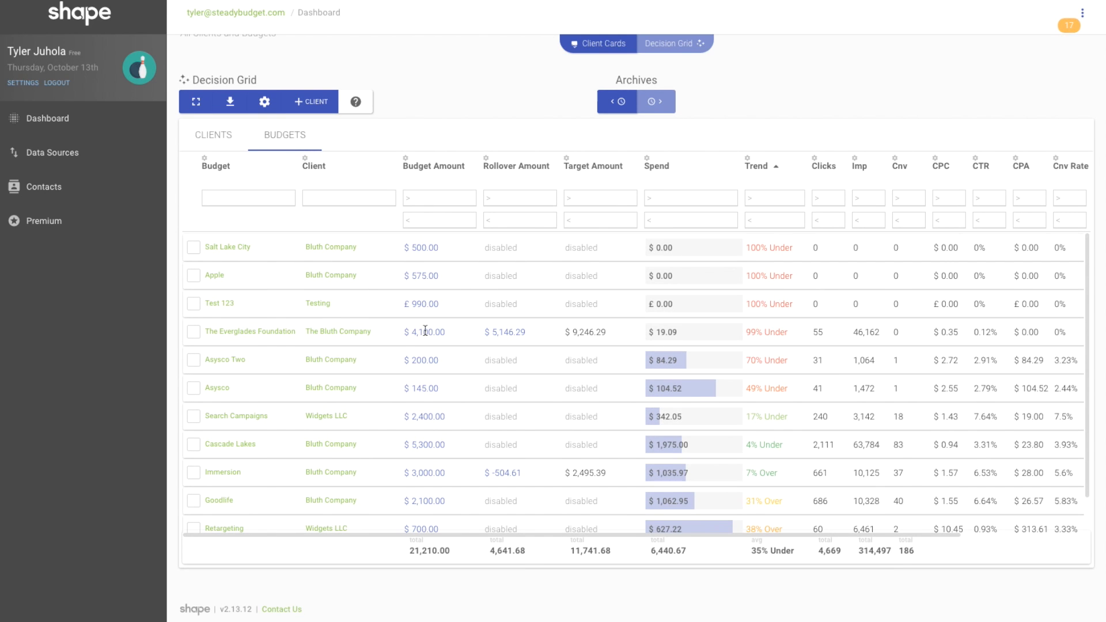
{"action": "left_click", "coordinate": [425, 331]}
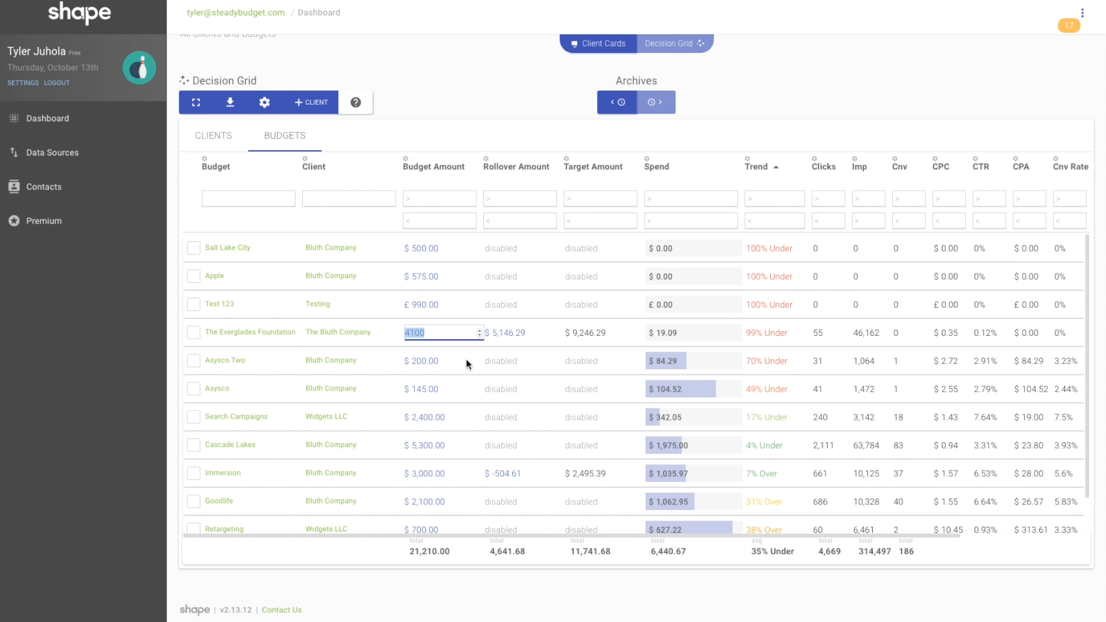
{"action": "key", "text": "Return"}
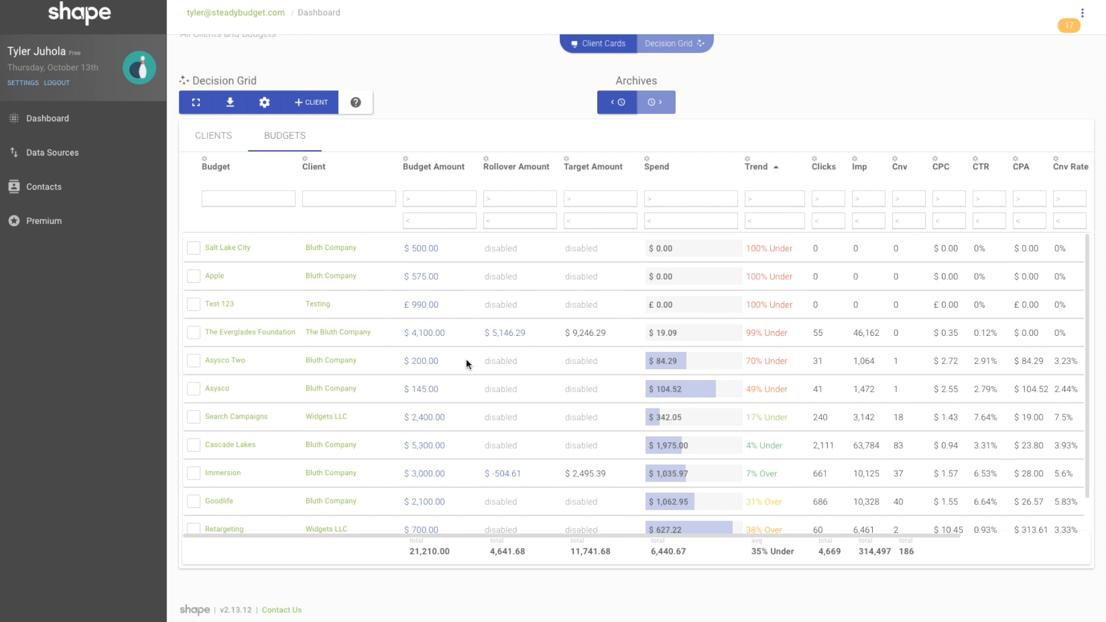
Go back two cycles in the budget archives and download the Decision Grid data.
{"action": "scroll", "coordinate": [478, 353], "scroll_direction": "up", "scroll_amount": 1}
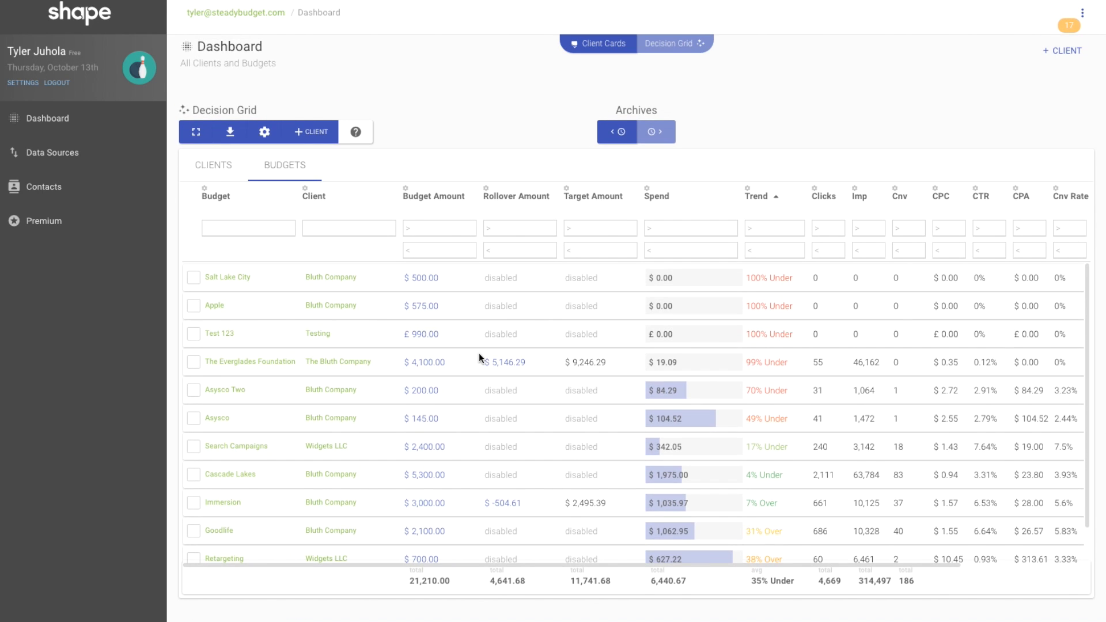
{"action": "left_click", "coordinate": [614, 134]}
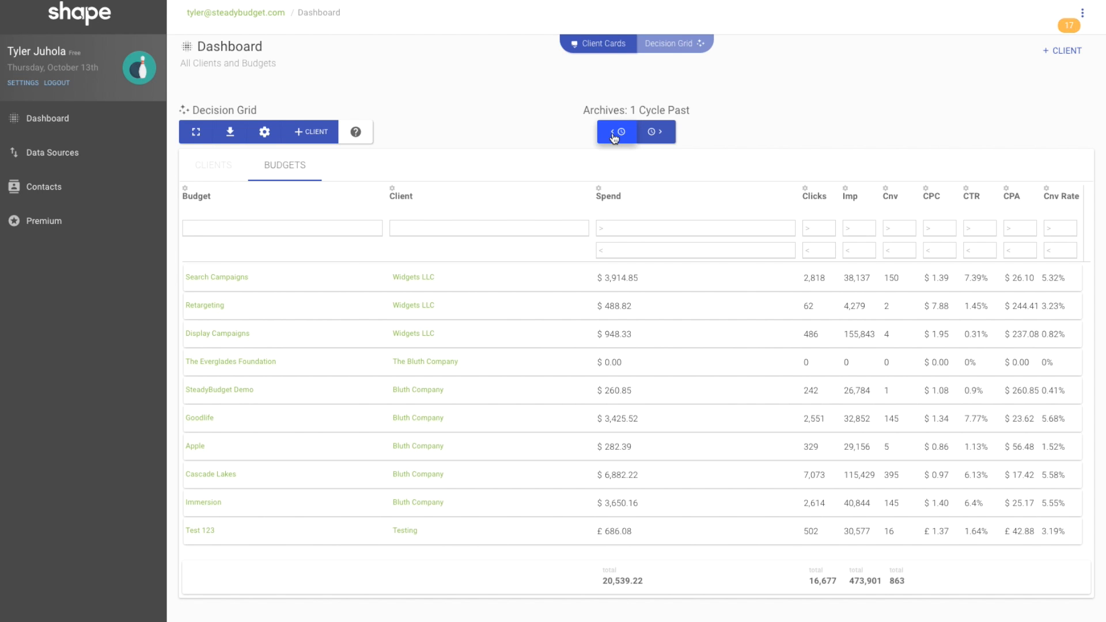
{"action": "left_click", "coordinate": [614, 133]}
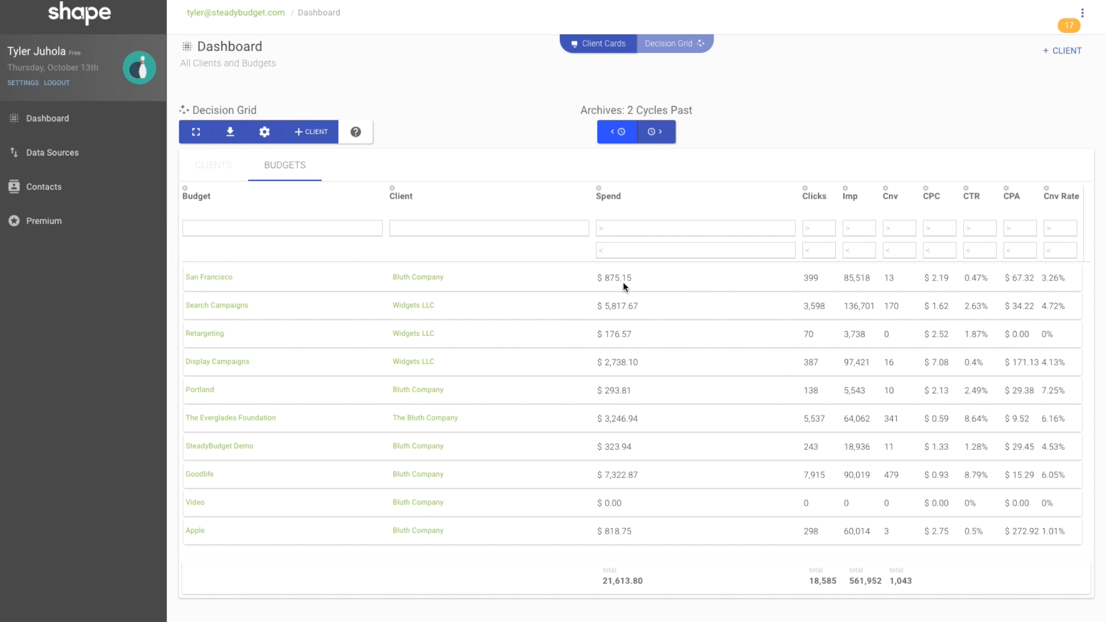
{"action": "left_click", "coordinate": [229, 133]}
{"action": "left_click", "coordinate": [228, 133]}
Return to the client cards, show the Budget Alerts and clear the first Display Campaigns alert for 75% Remaining.
{"action": "left_click", "coordinate": [602, 45]}
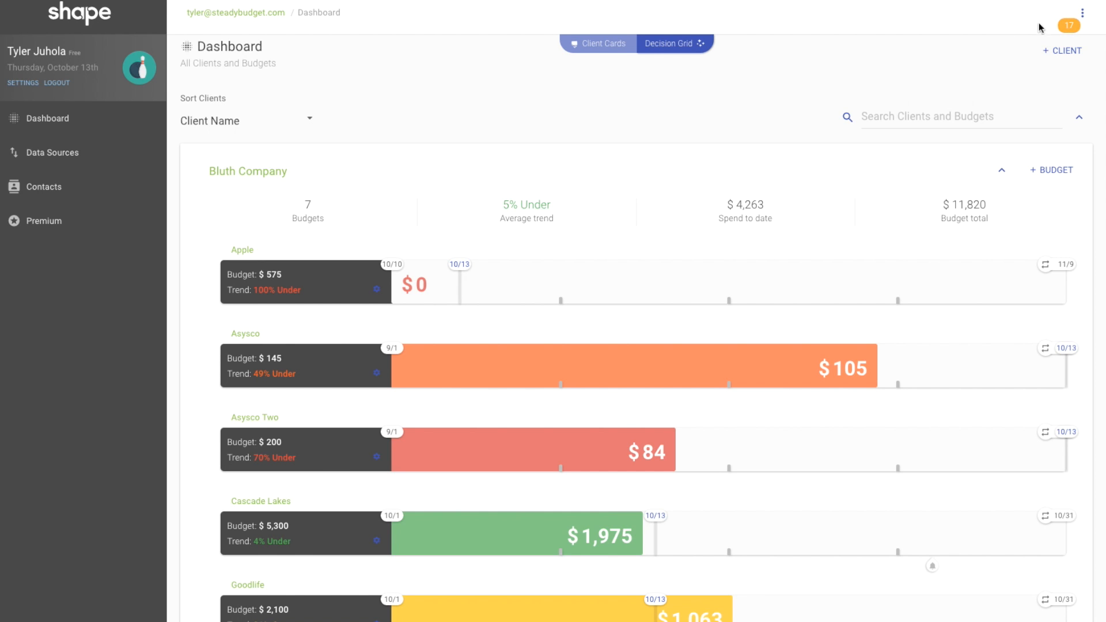
{"action": "left_click", "coordinate": [1082, 14]}
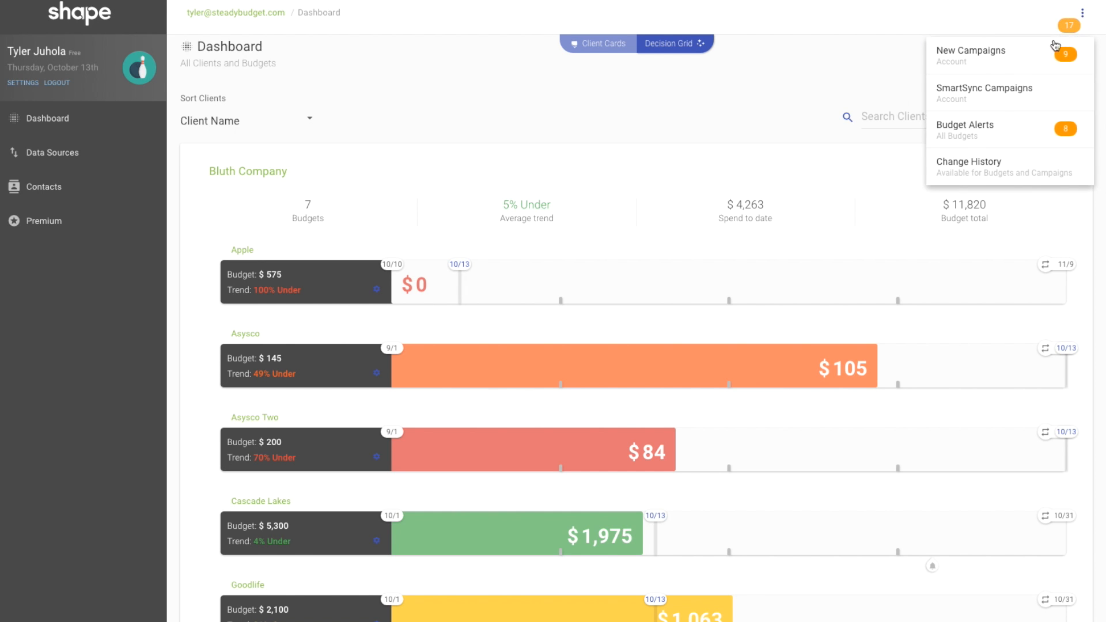
{"action": "left_click", "coordinate": [979, 124]}
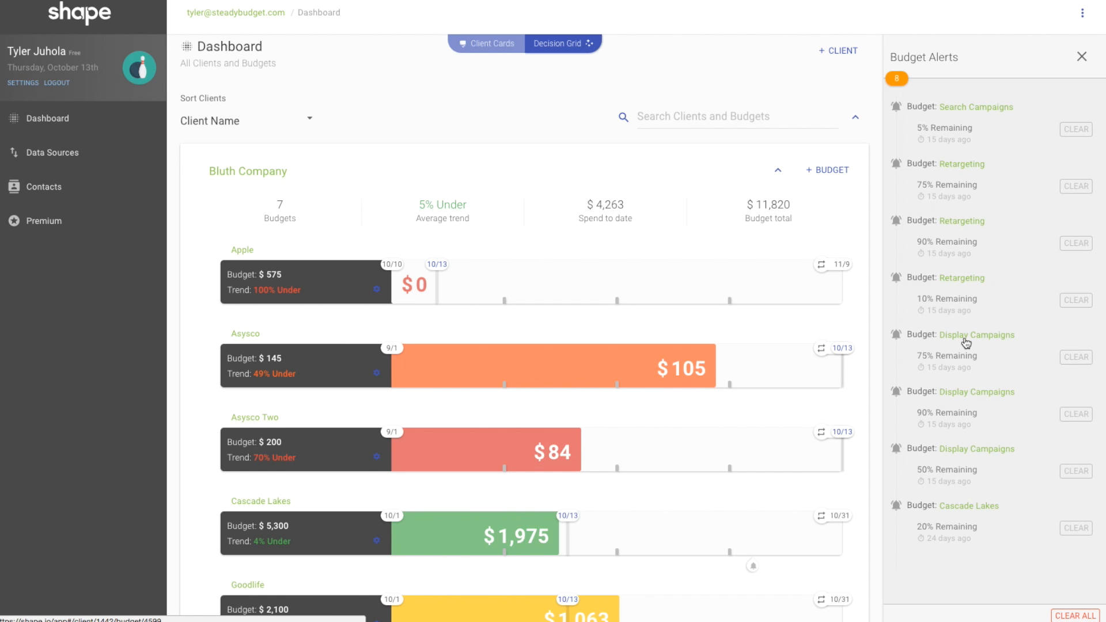
{"action": "left_click", "coordinate": [1074, 358]}
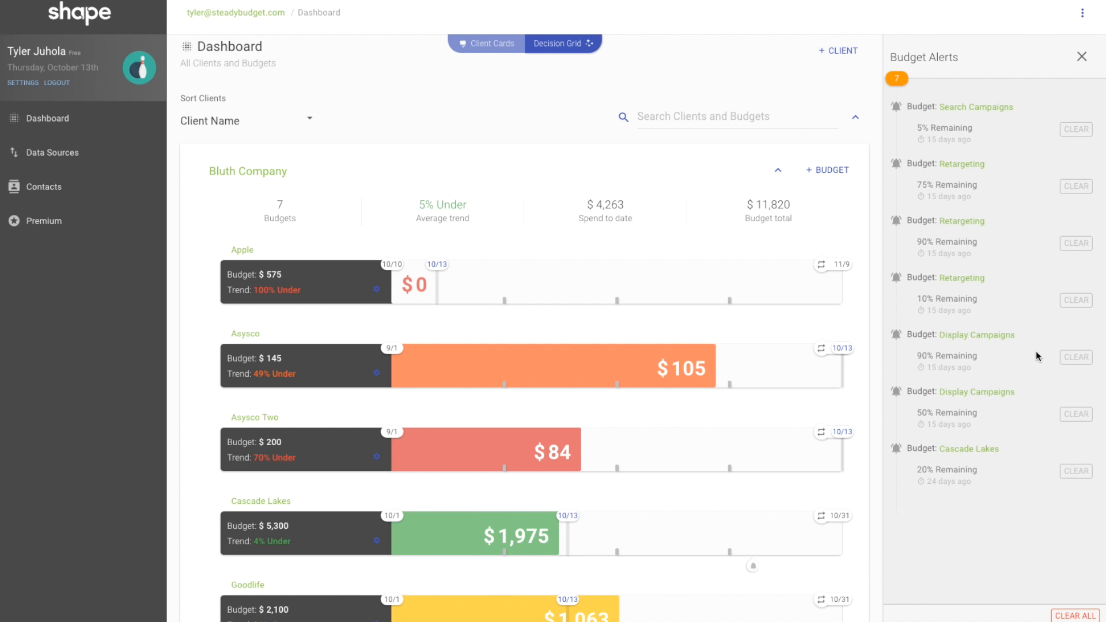
Add the newly detected General - PS campaign from the Sam Houston State University account to a budget.
{"action": "left_click", "coordinate": [1082, 13]}
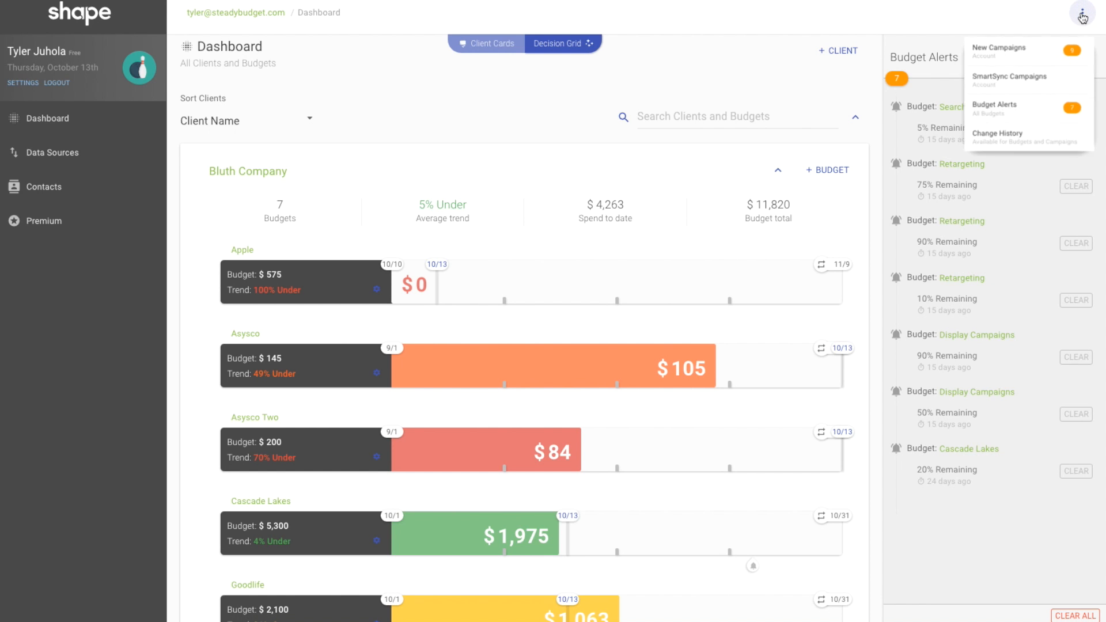
{"action": "left_click", "coordinate": [995, 62]}
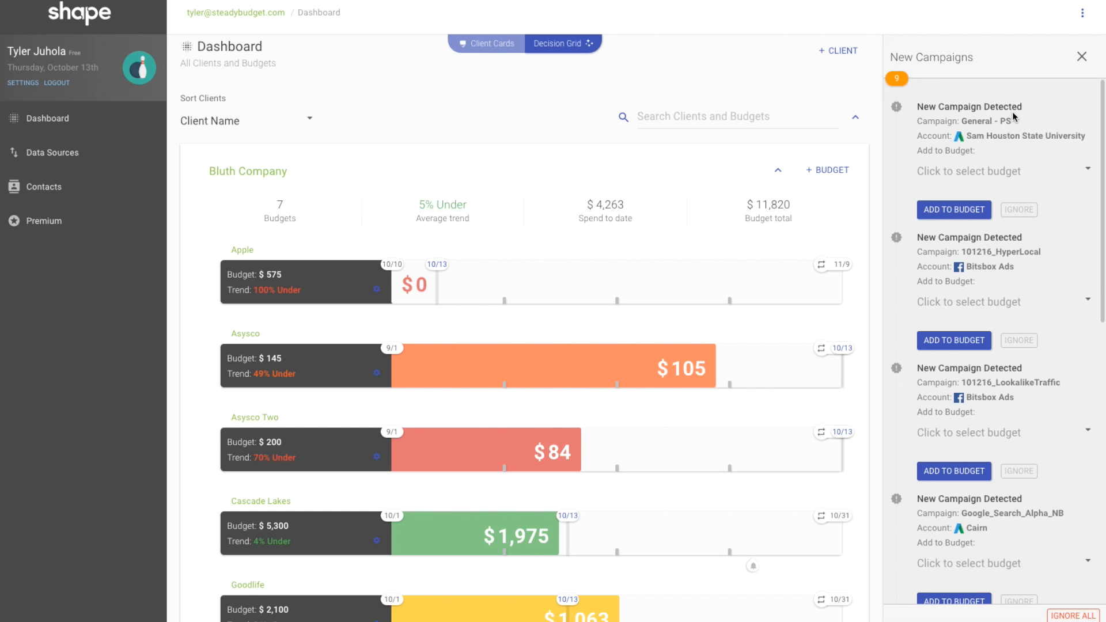
{"action": "left_click", "coordinate": [1017, 178]}
{"action": "left_click", "coordinate": [959, 269]}
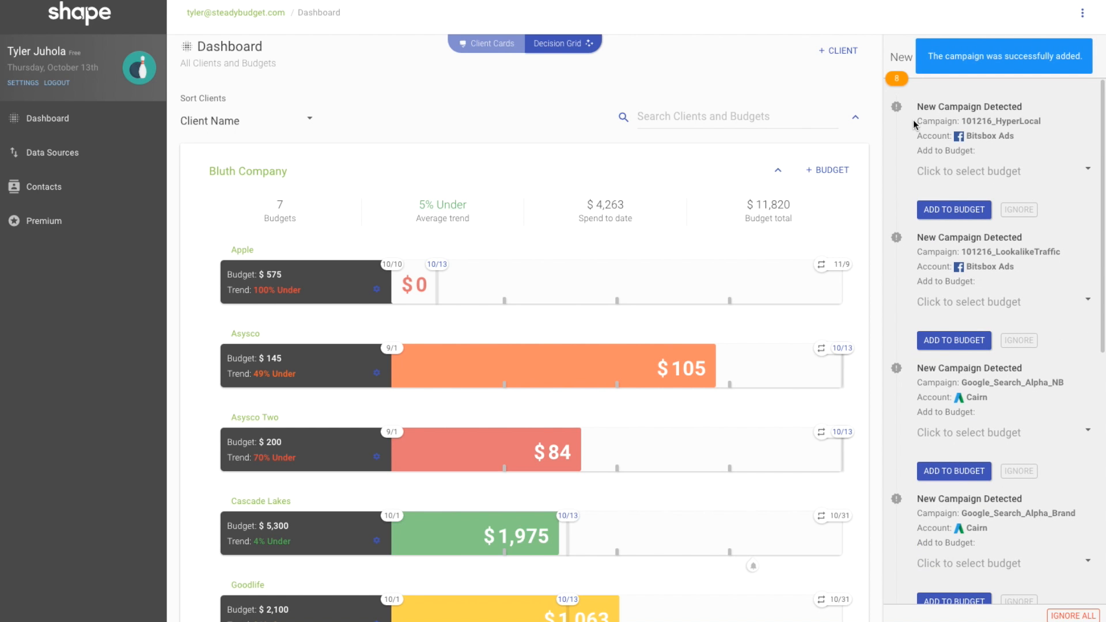
{"action": "left_click", "coordinate": [1083, 17]}
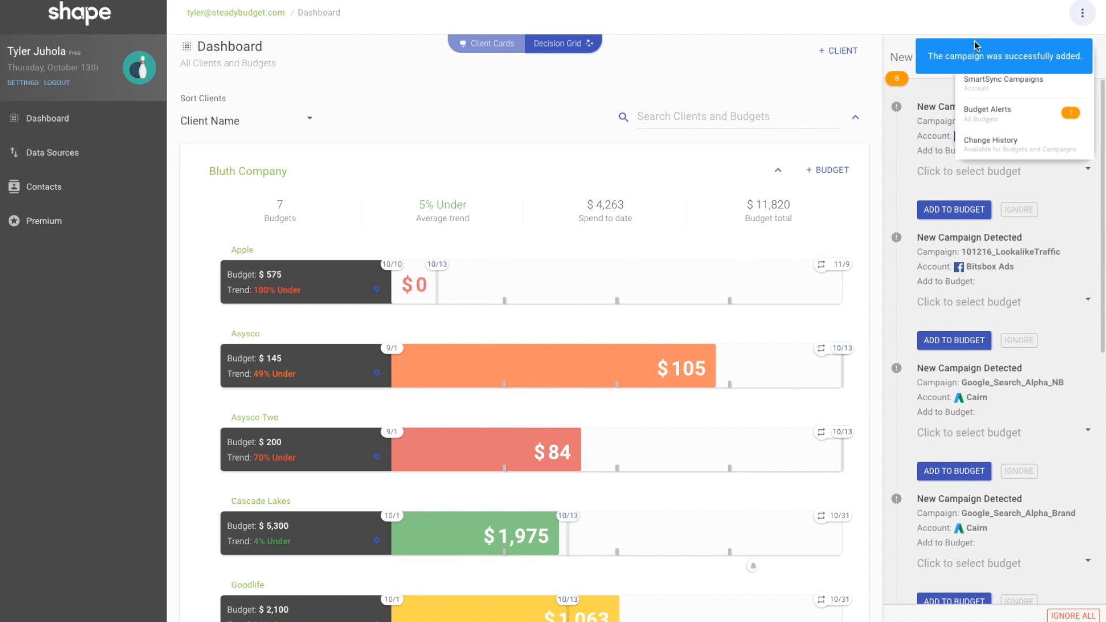
{"action": "left_click", "coordinate": [501, 109]}
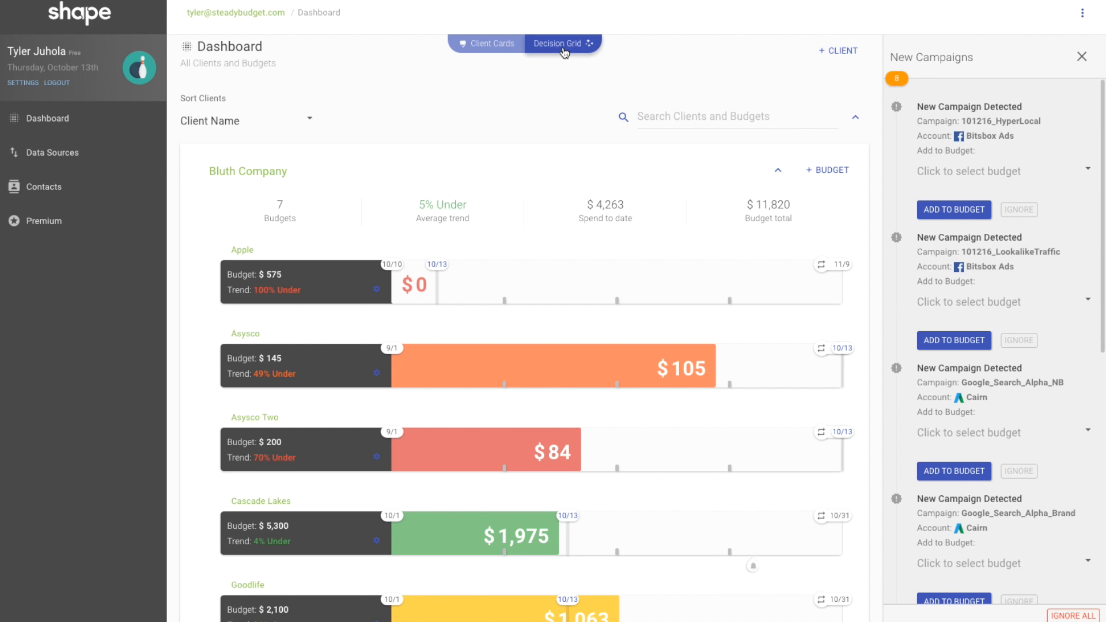